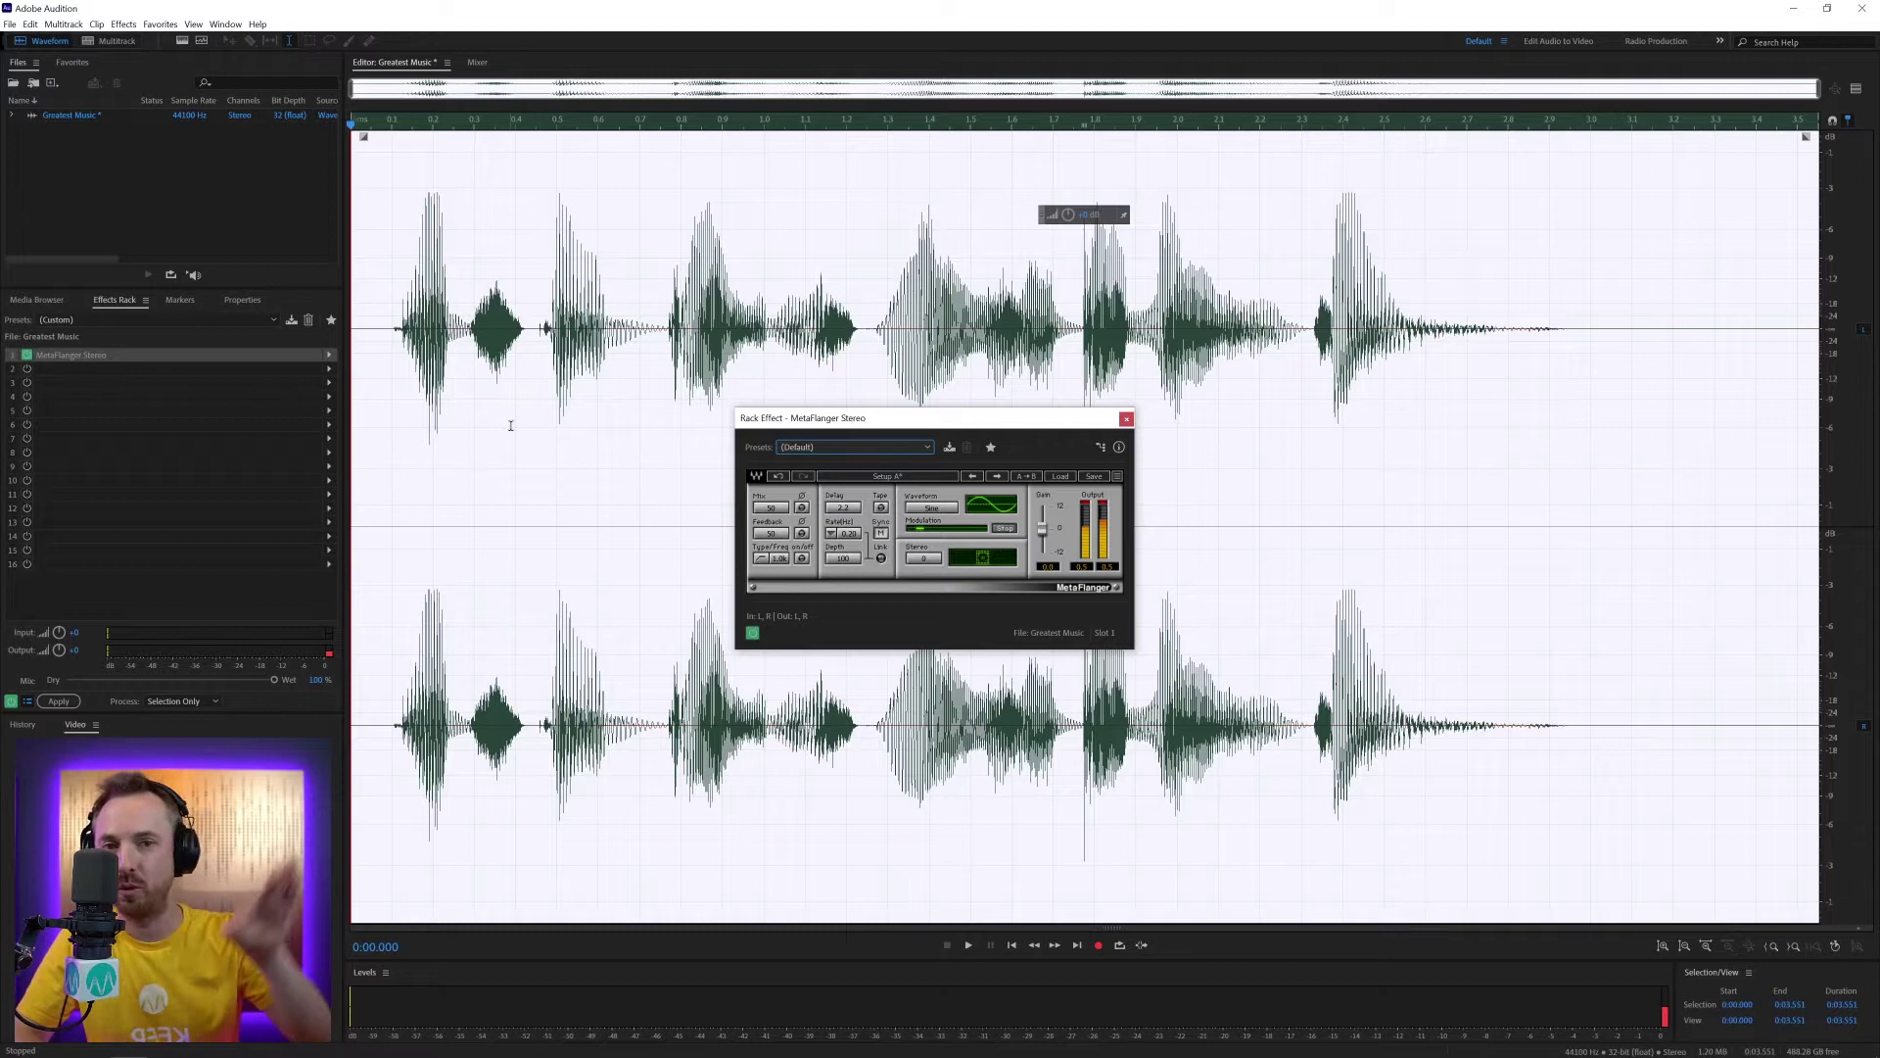
Bypass the MetaFlanger in slot 1 and play the dry voice clip
left_click(27, 357)
key("space")
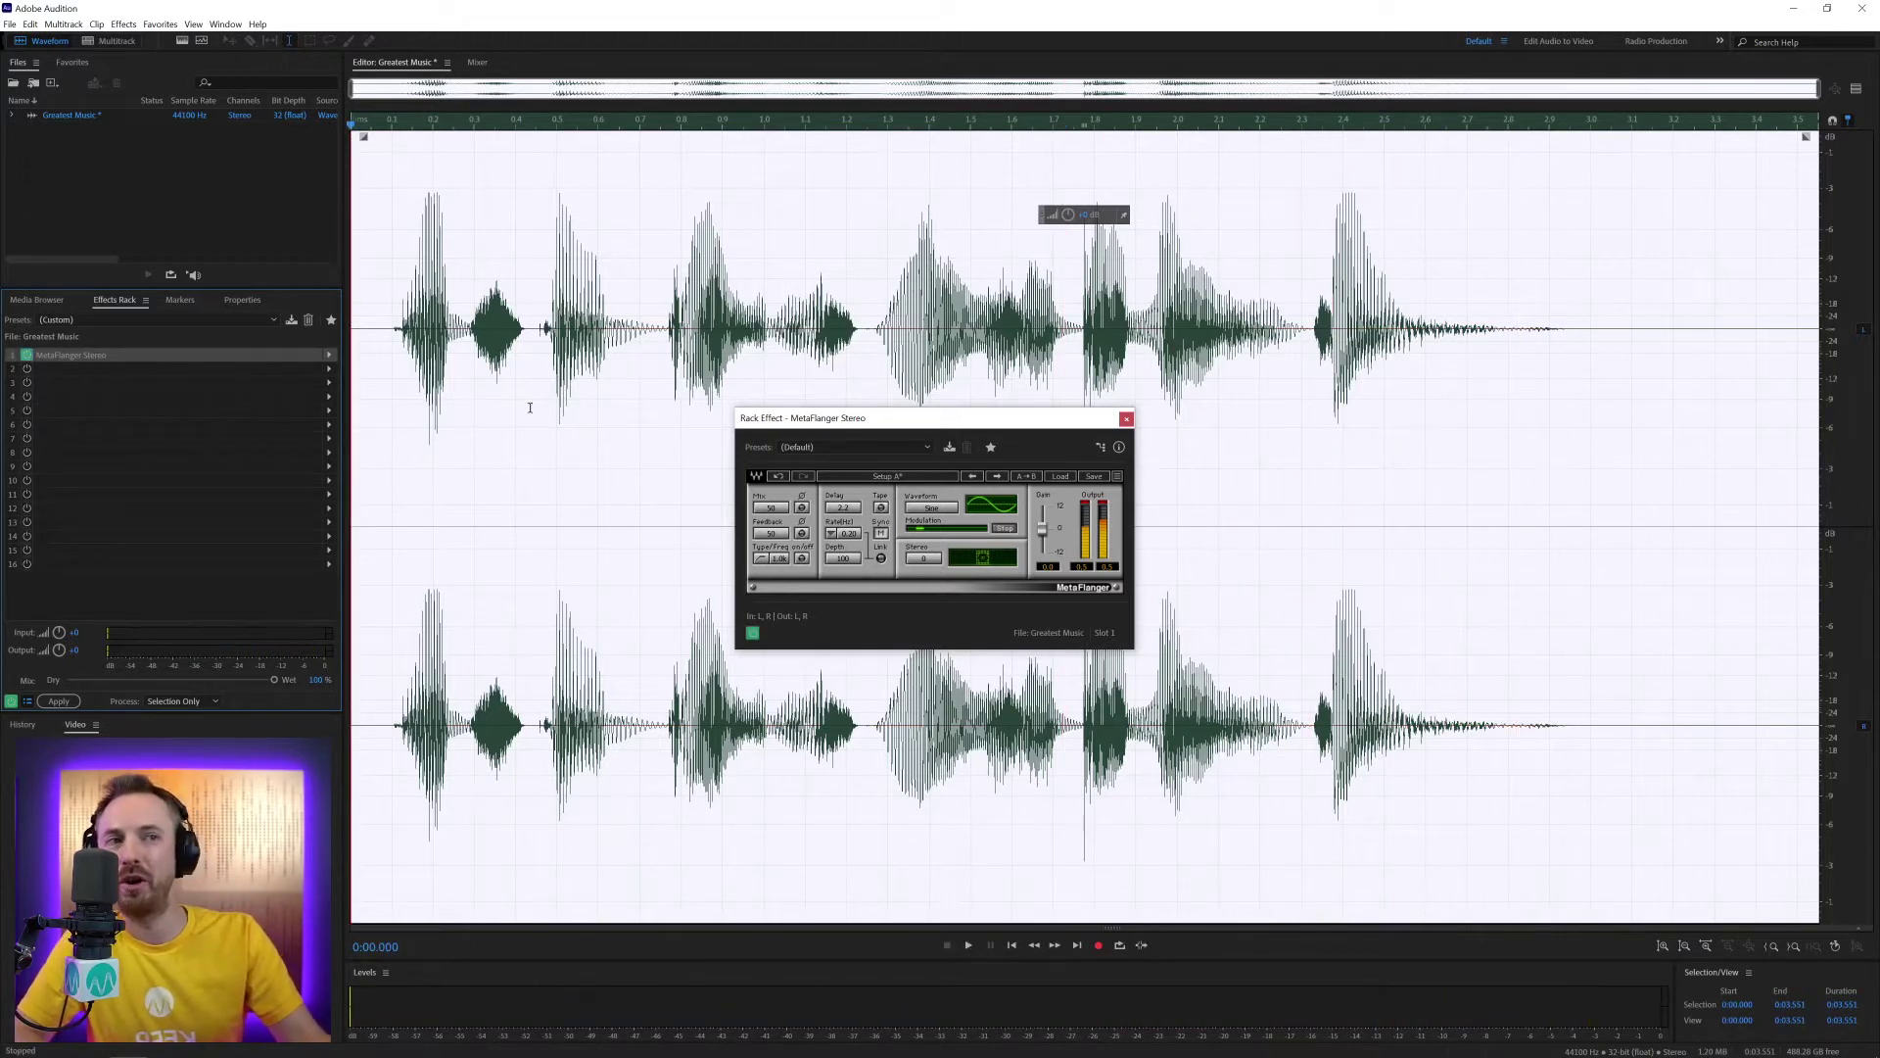
key("space")
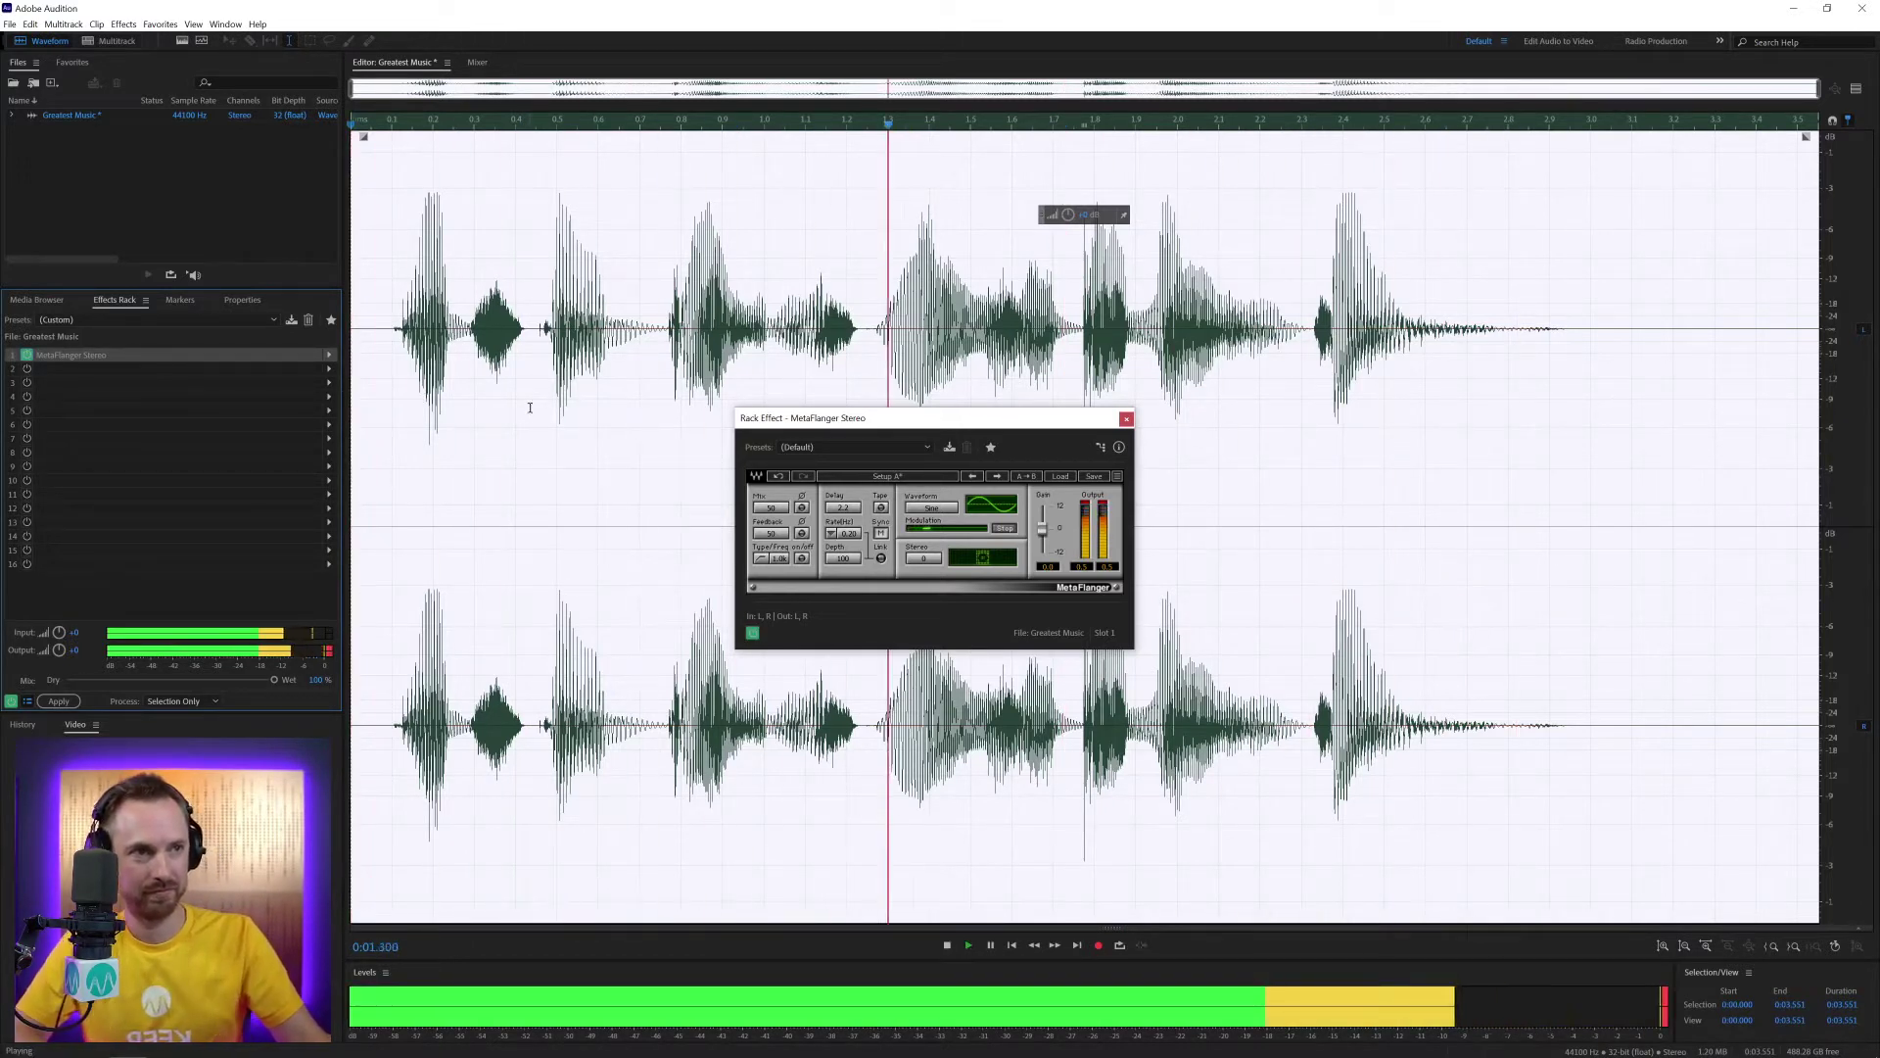
key("space")
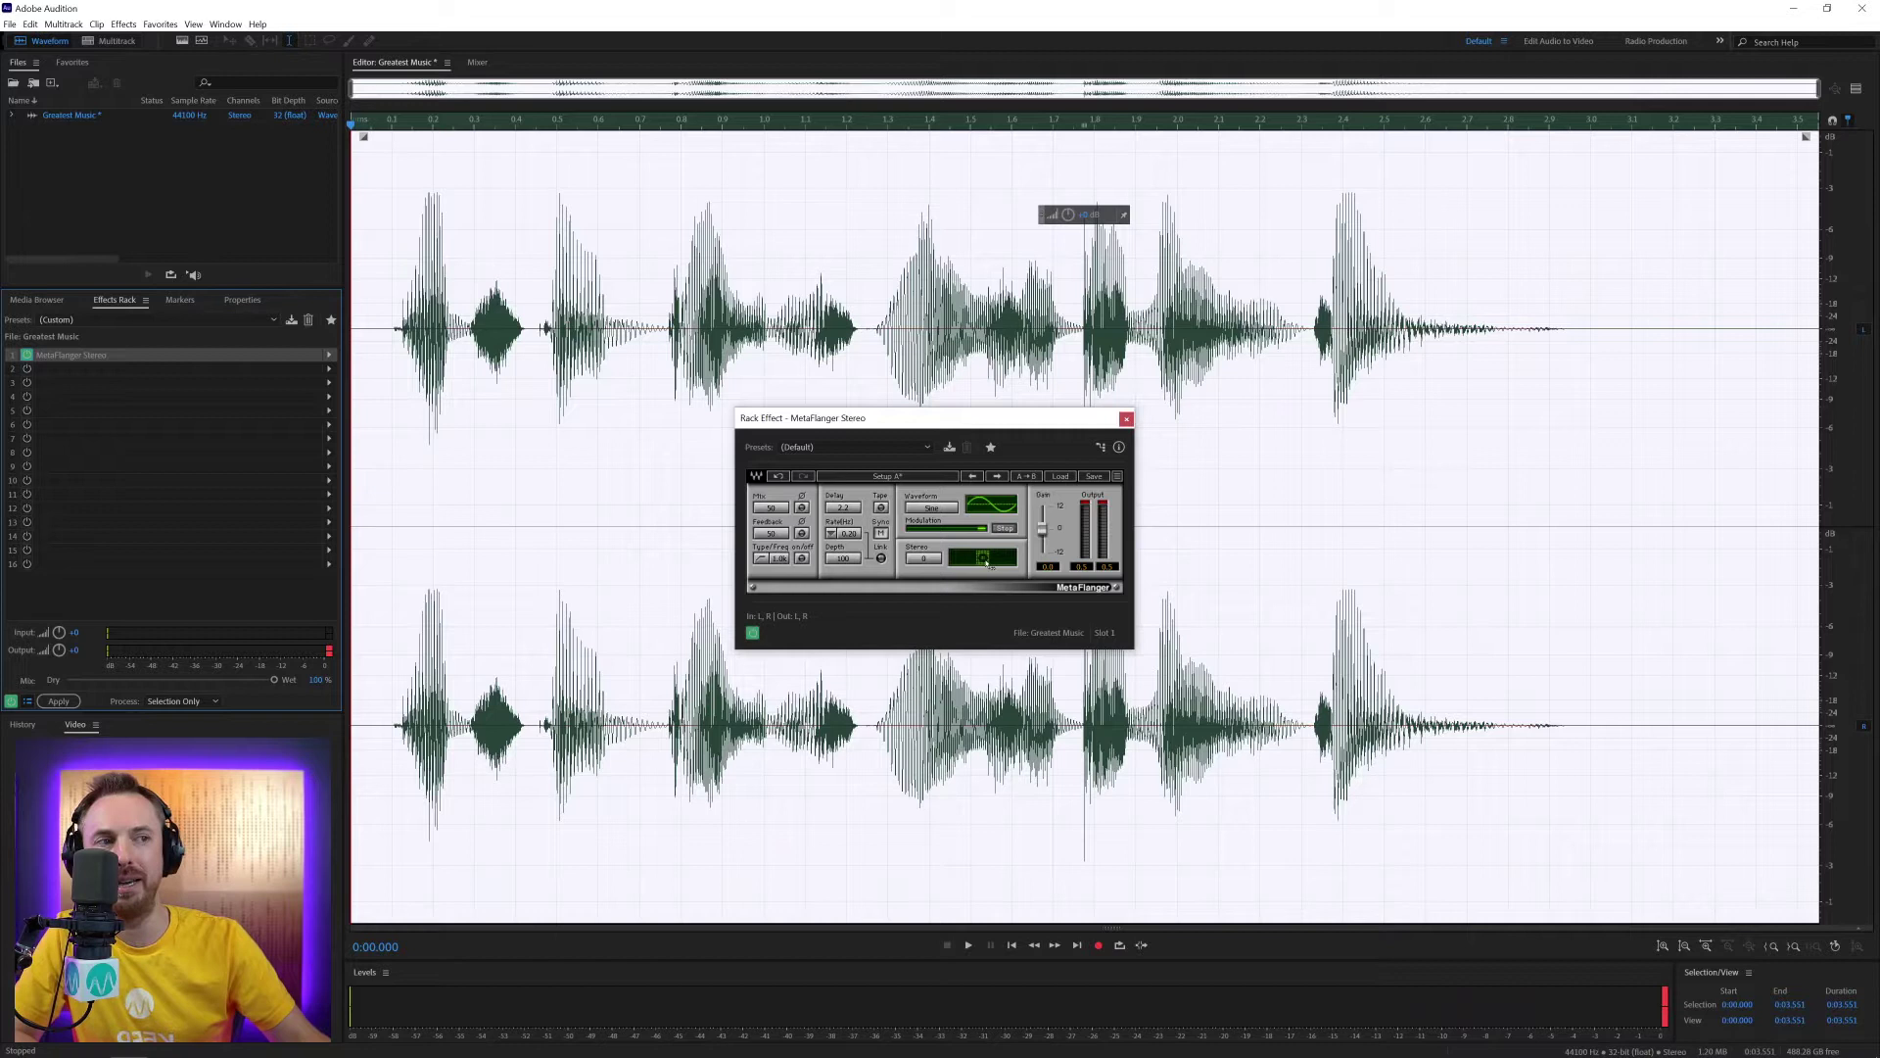
Raise the MetaFlanger Stereo spread to 89 and play the clip with it
key("space")
left_click_drag(984, 561, 993, 589)
key("space")
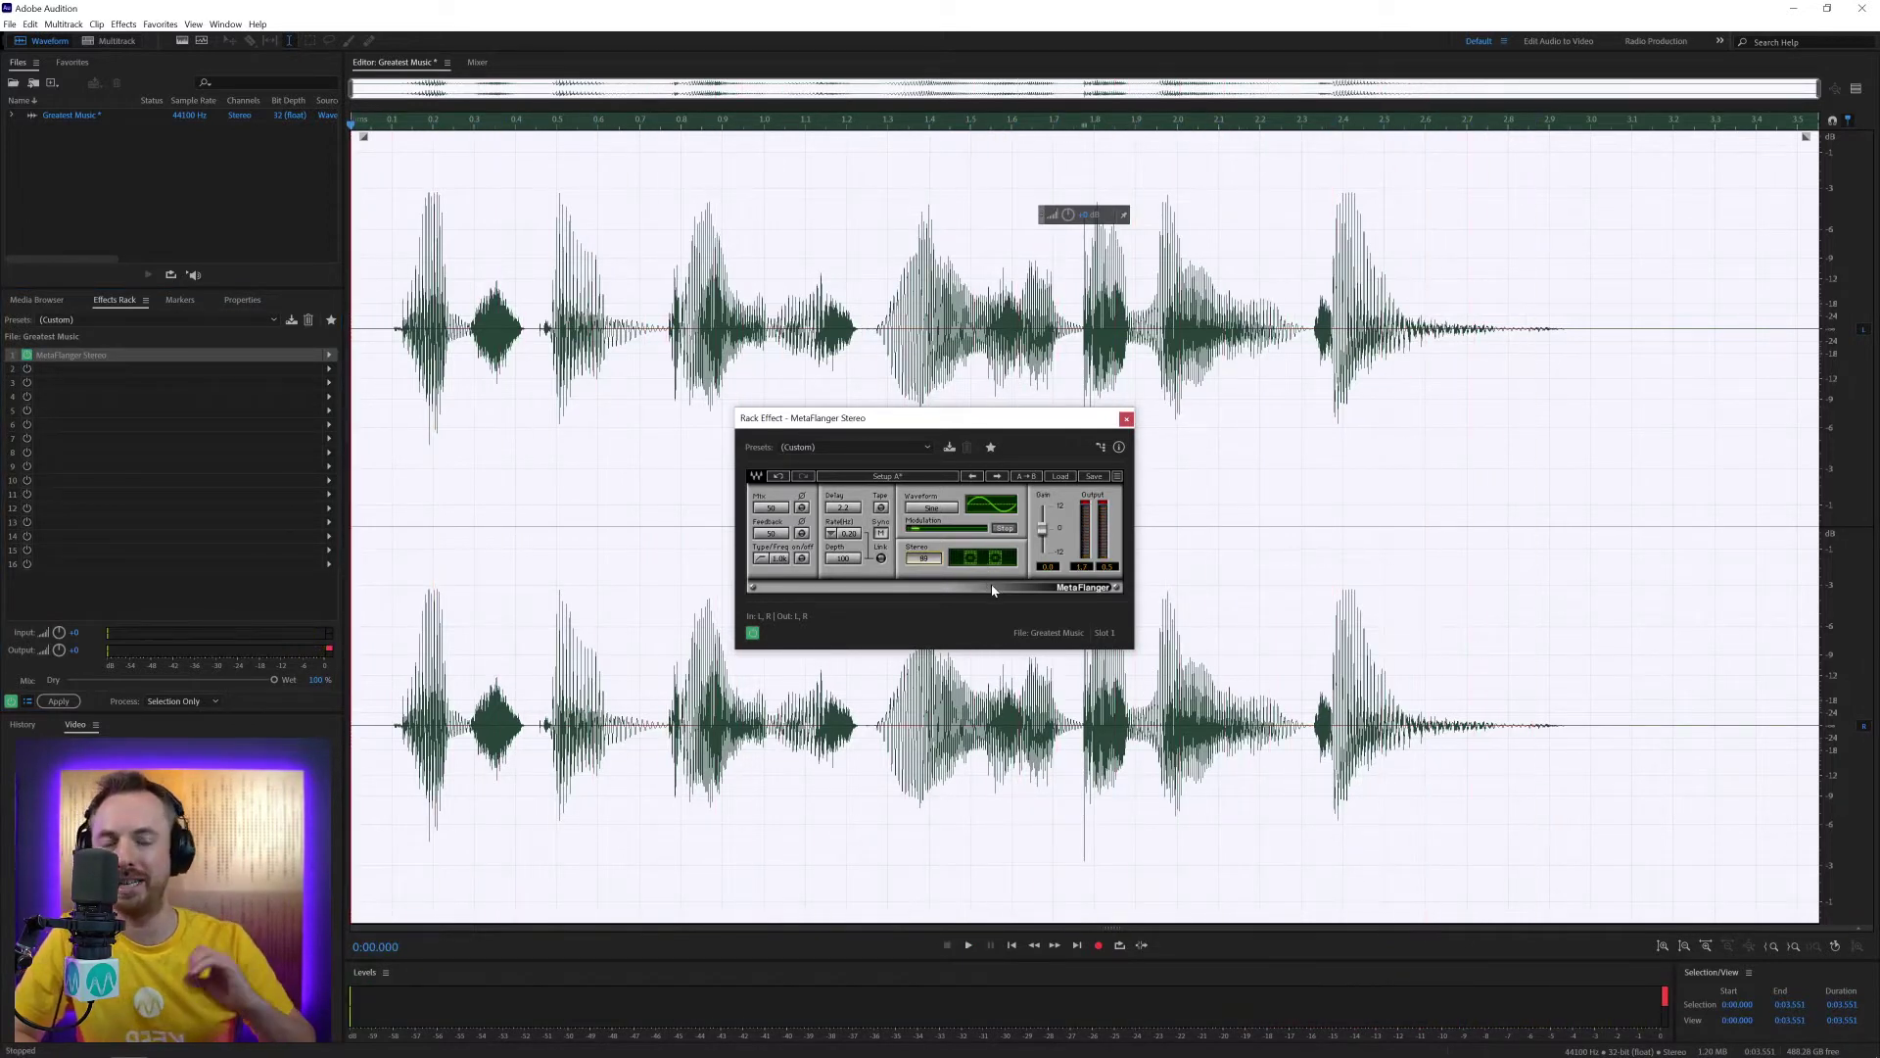
key("space")
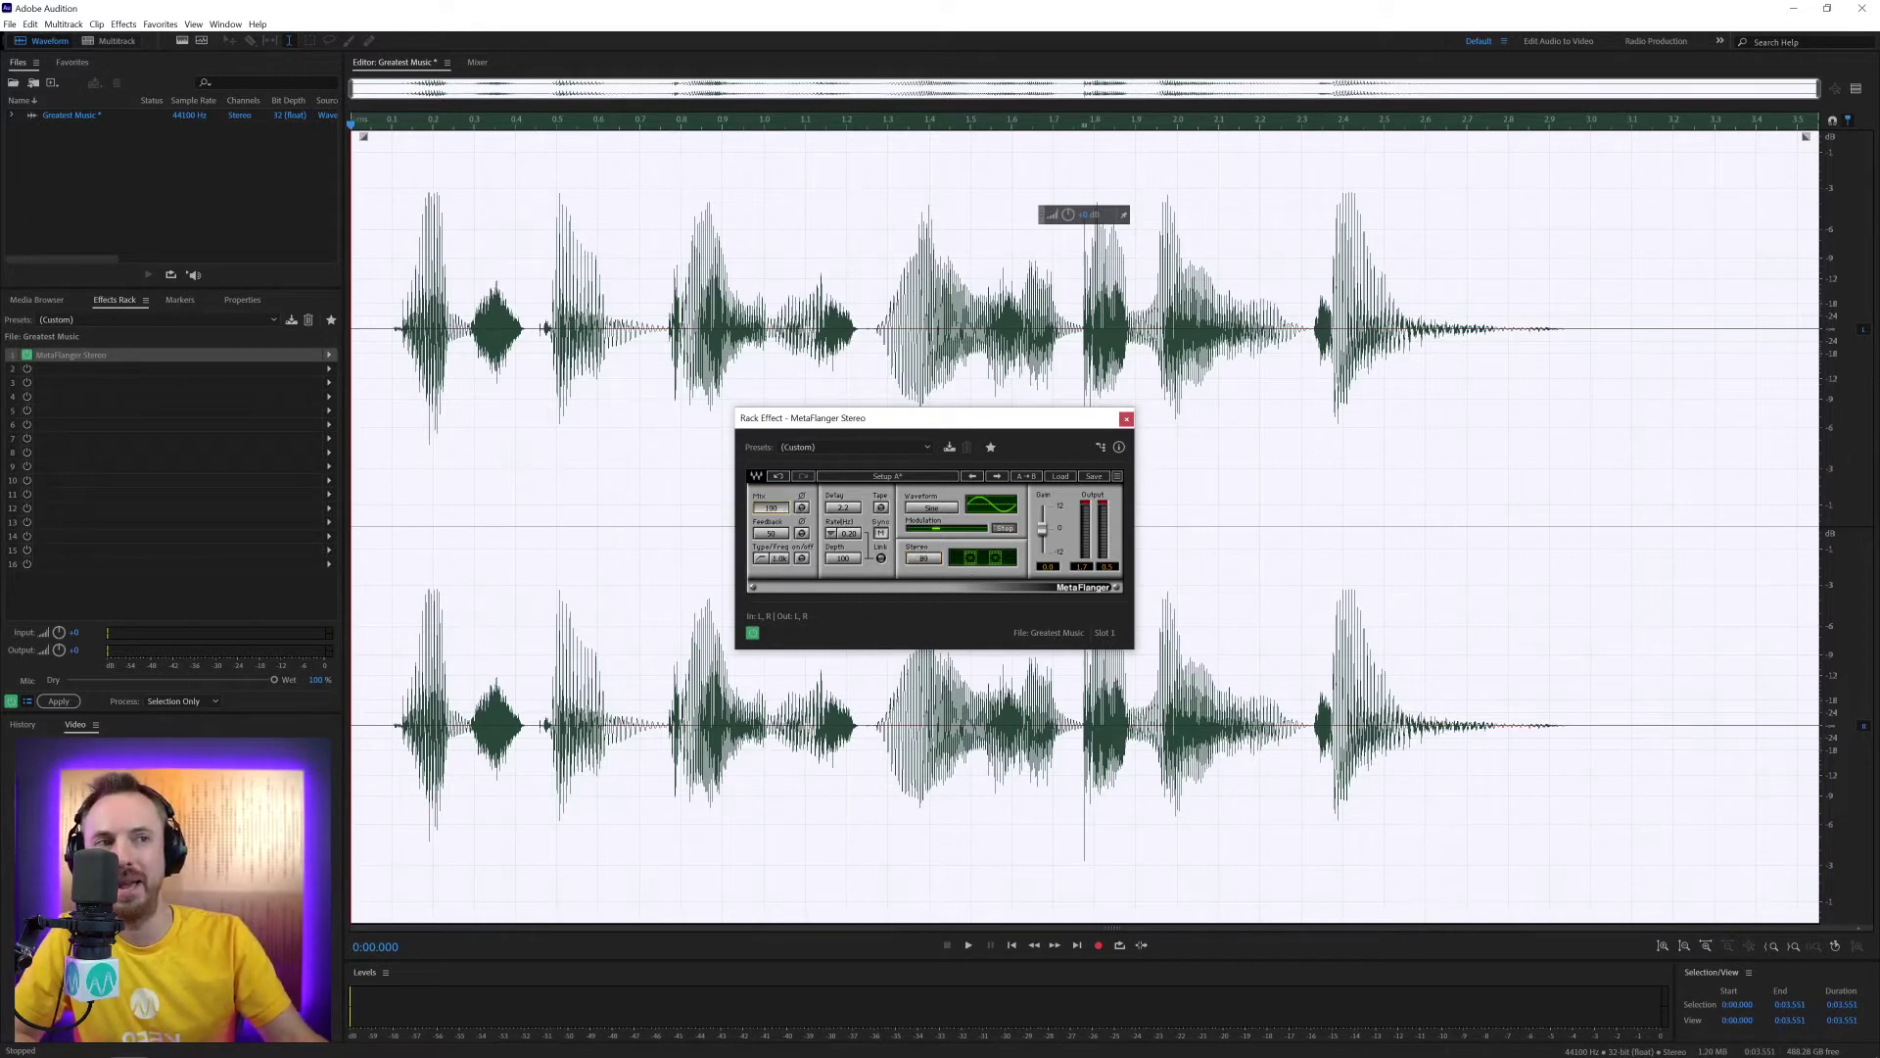
Lower the flanger Mix to 52 while playing the clip
key("space")
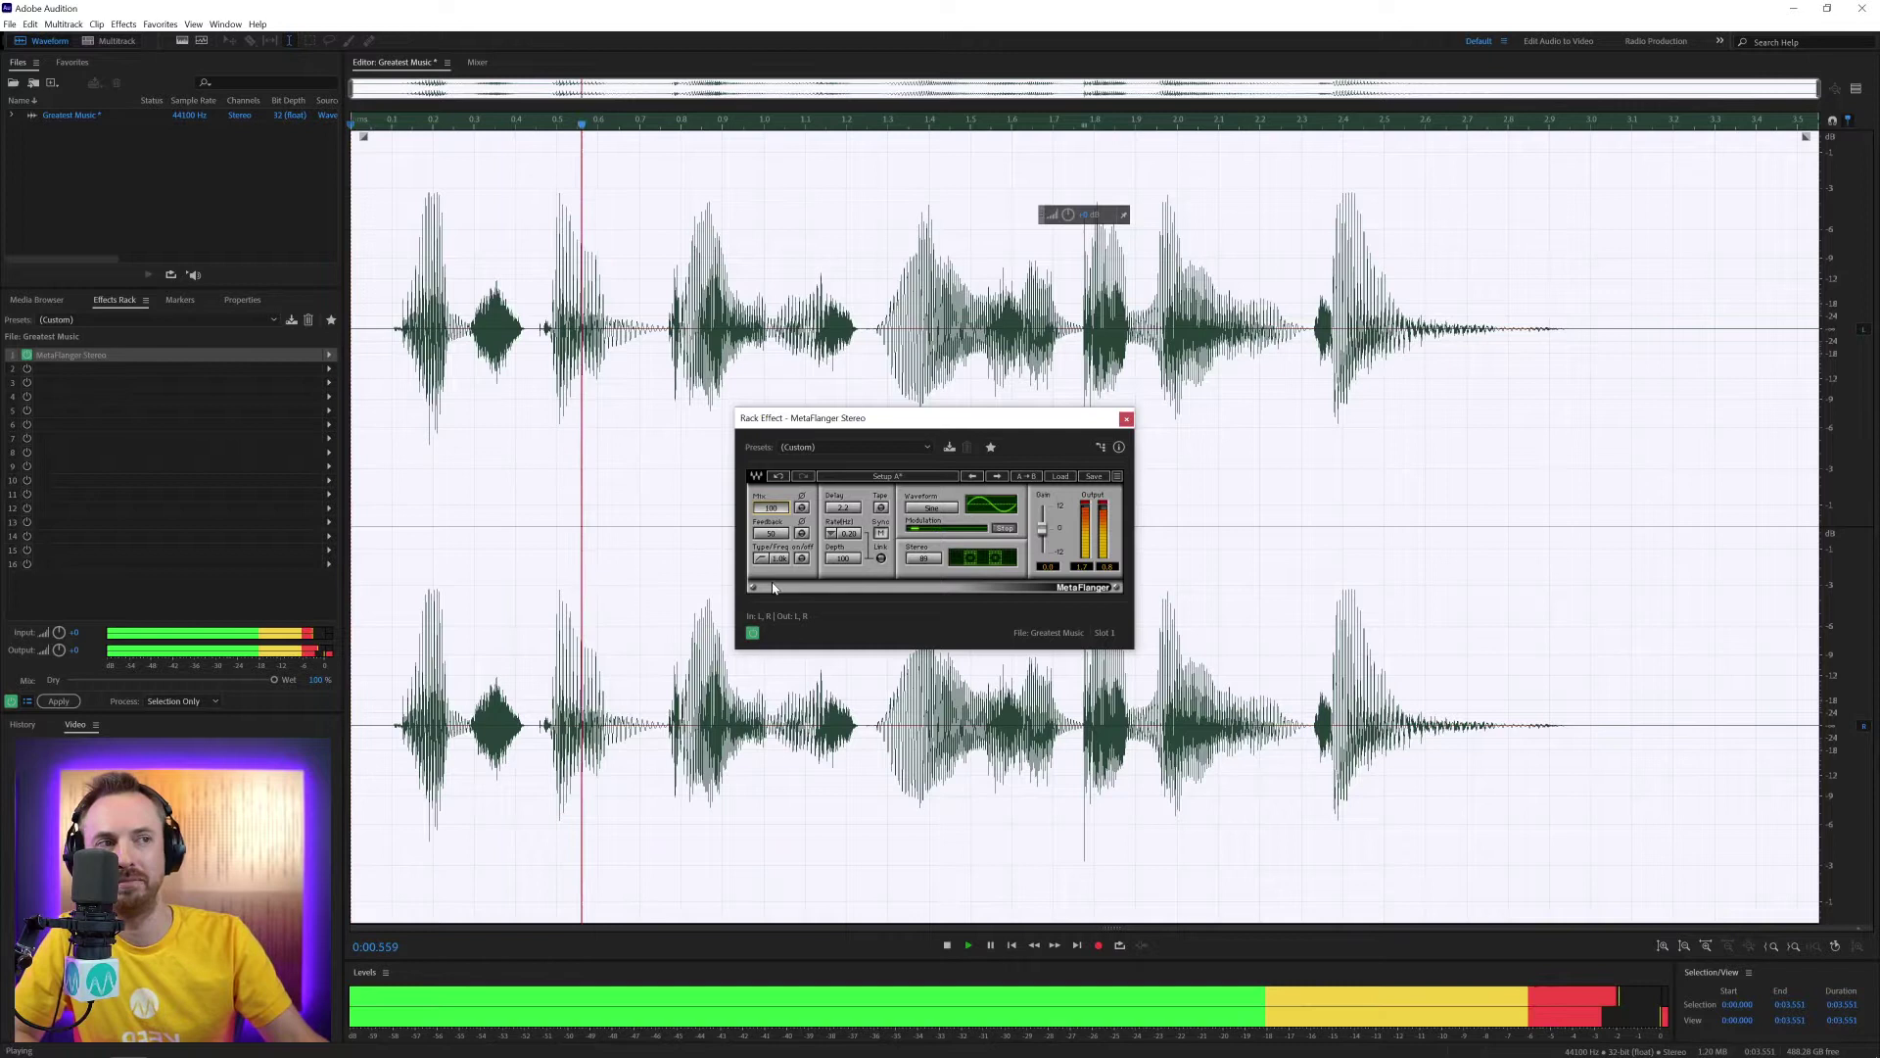
left_click_drag(774, 508, 774, 553)
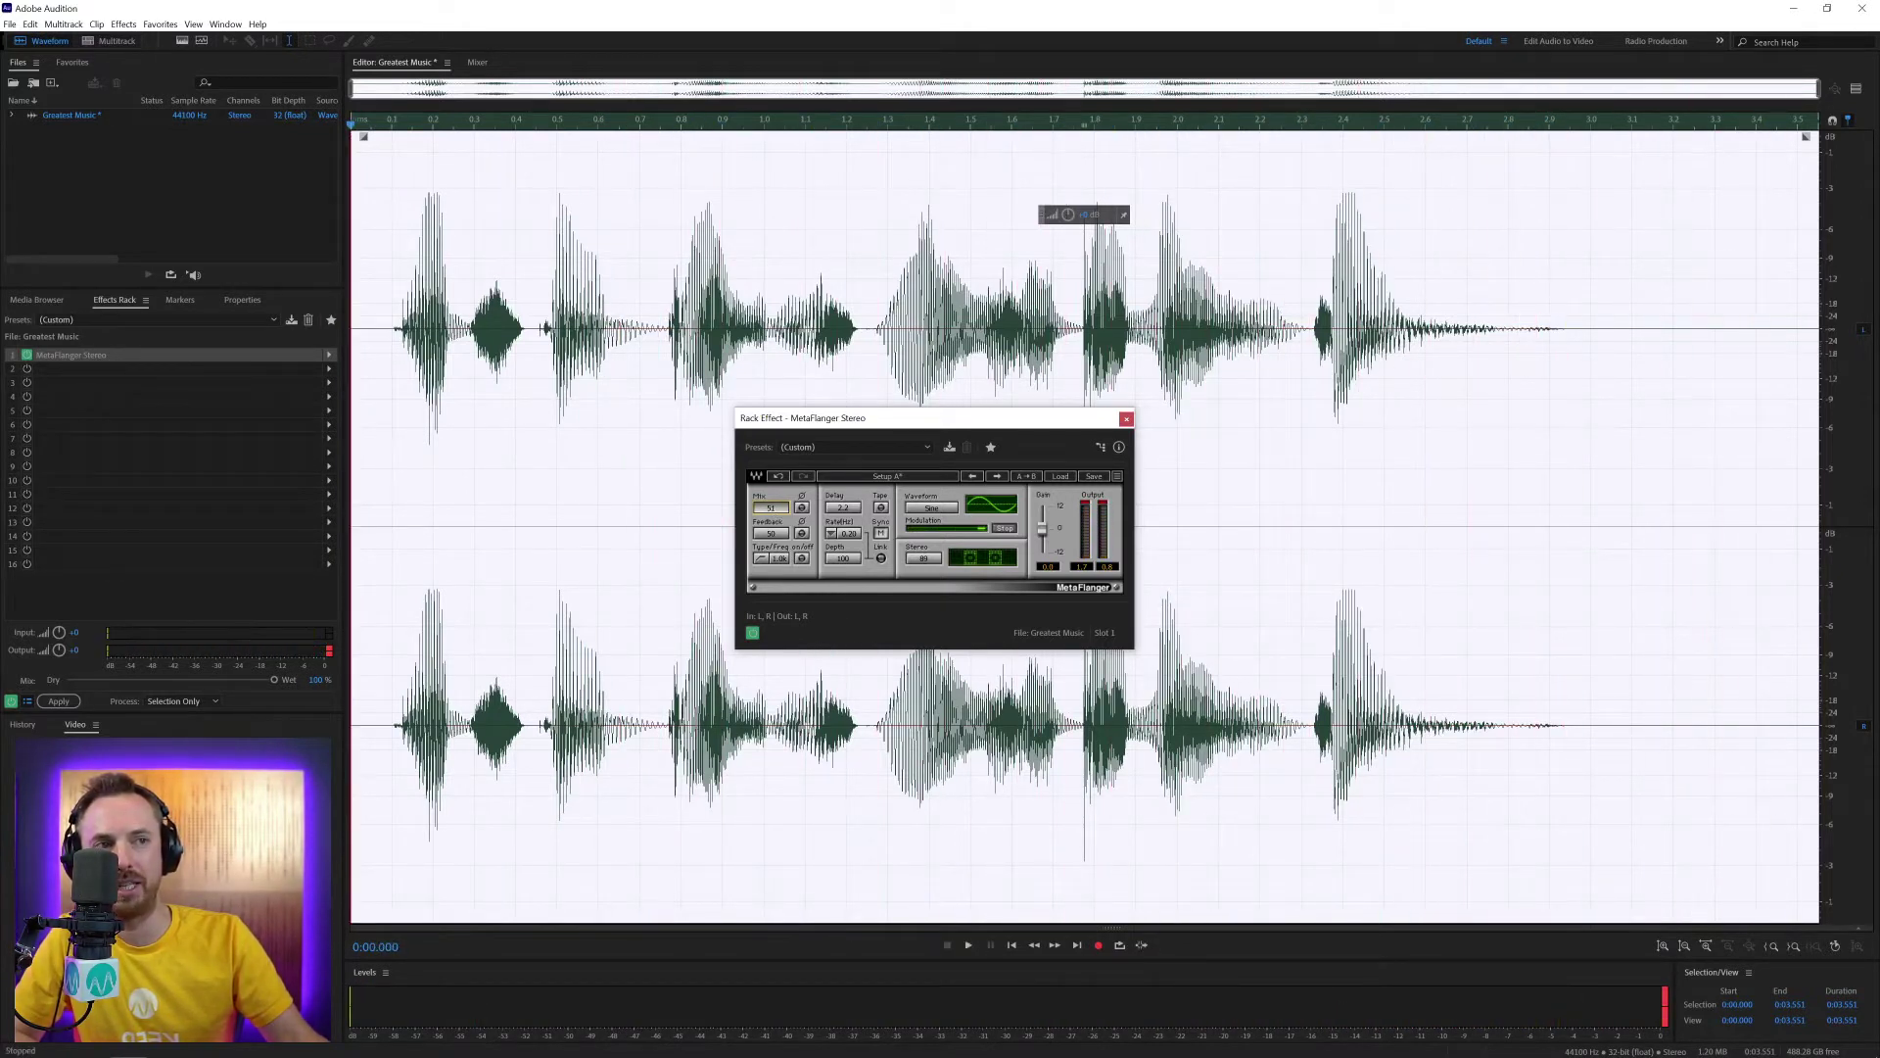
key("space")
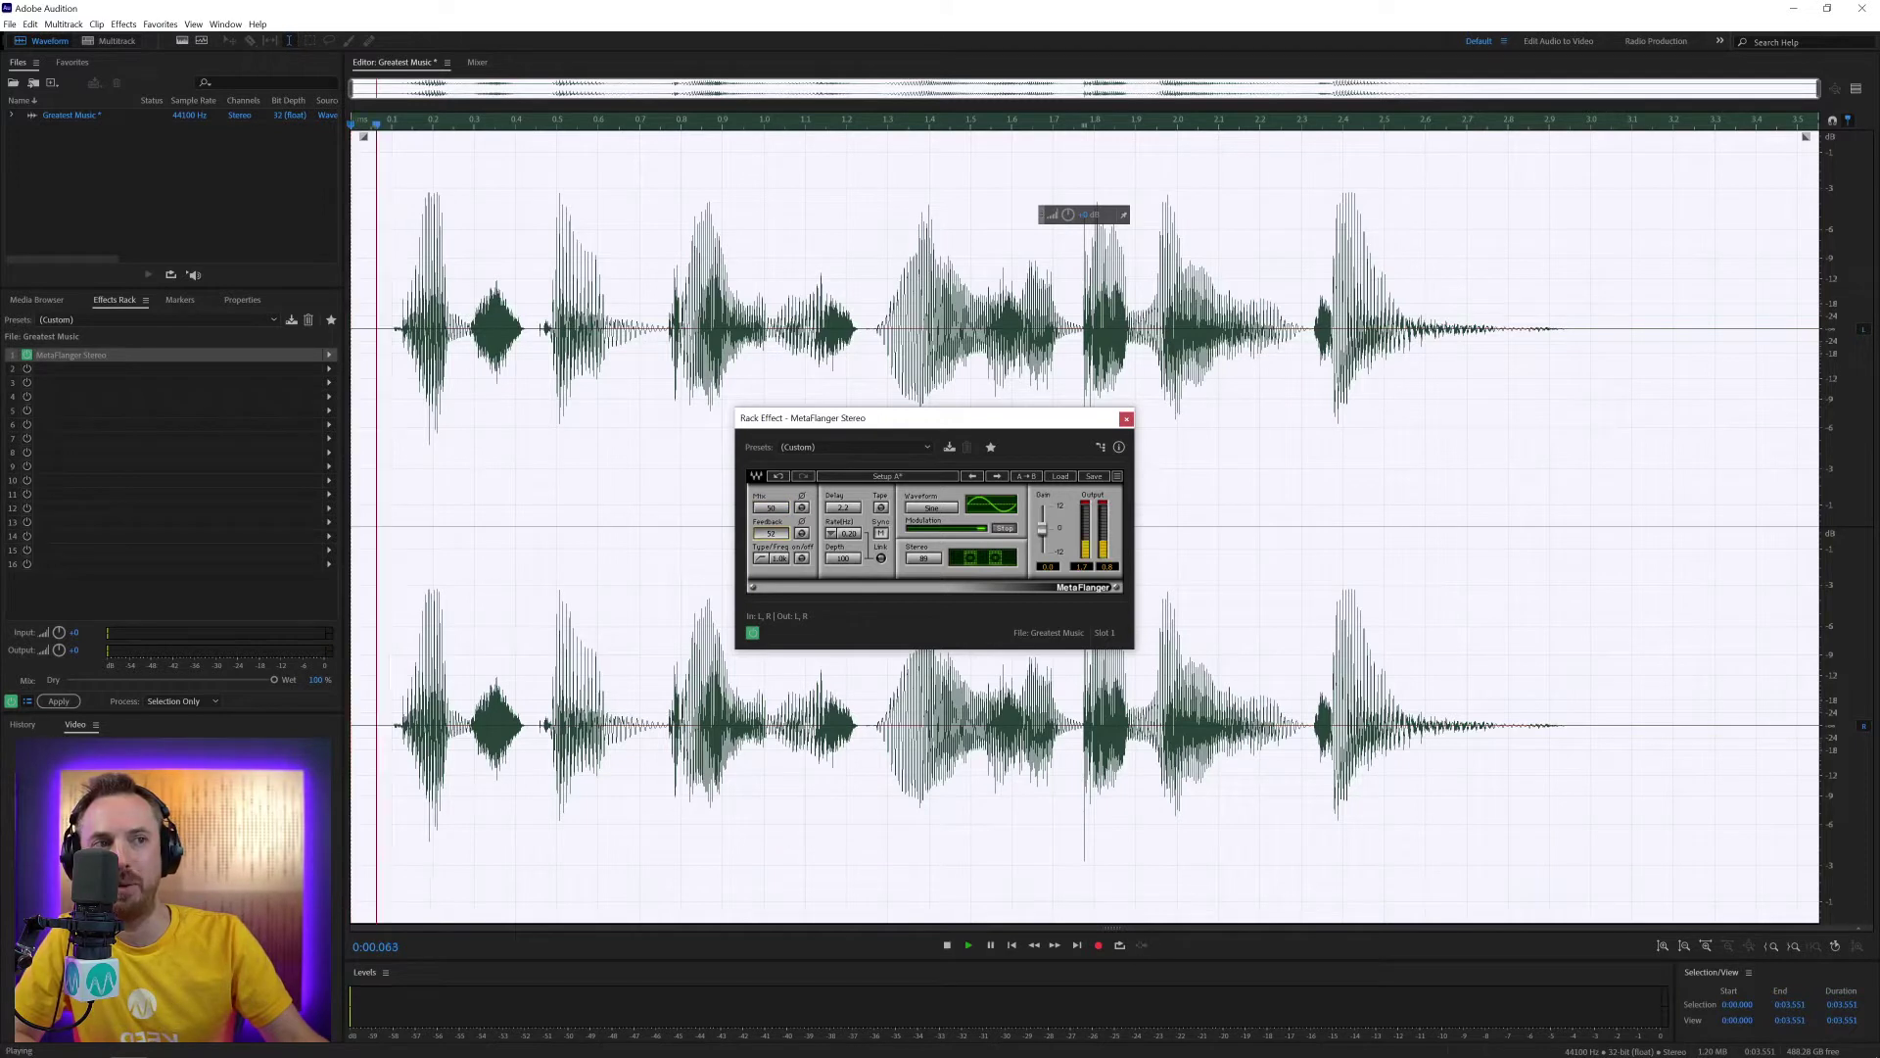
Reduce Feedback from 95 to 85 and play the clip several times
left_click_drag(771, 532, 772, 539)
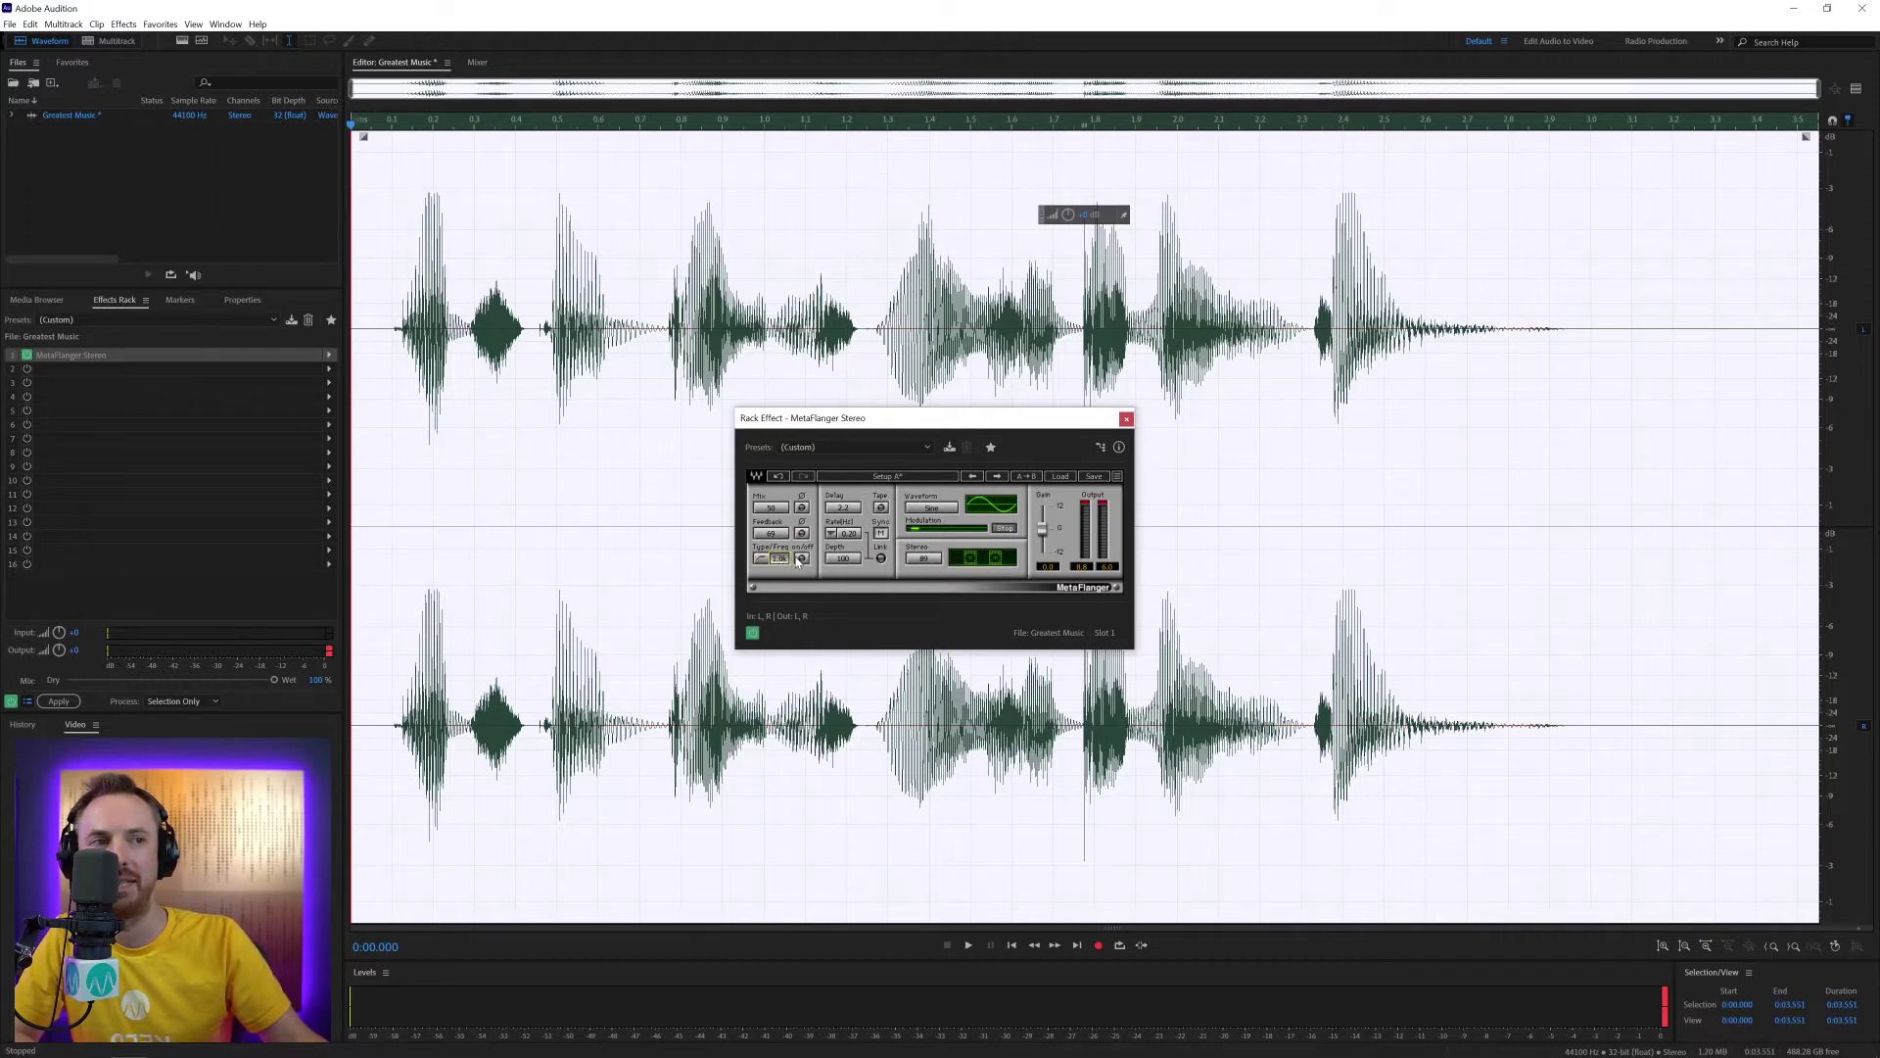
key("space")
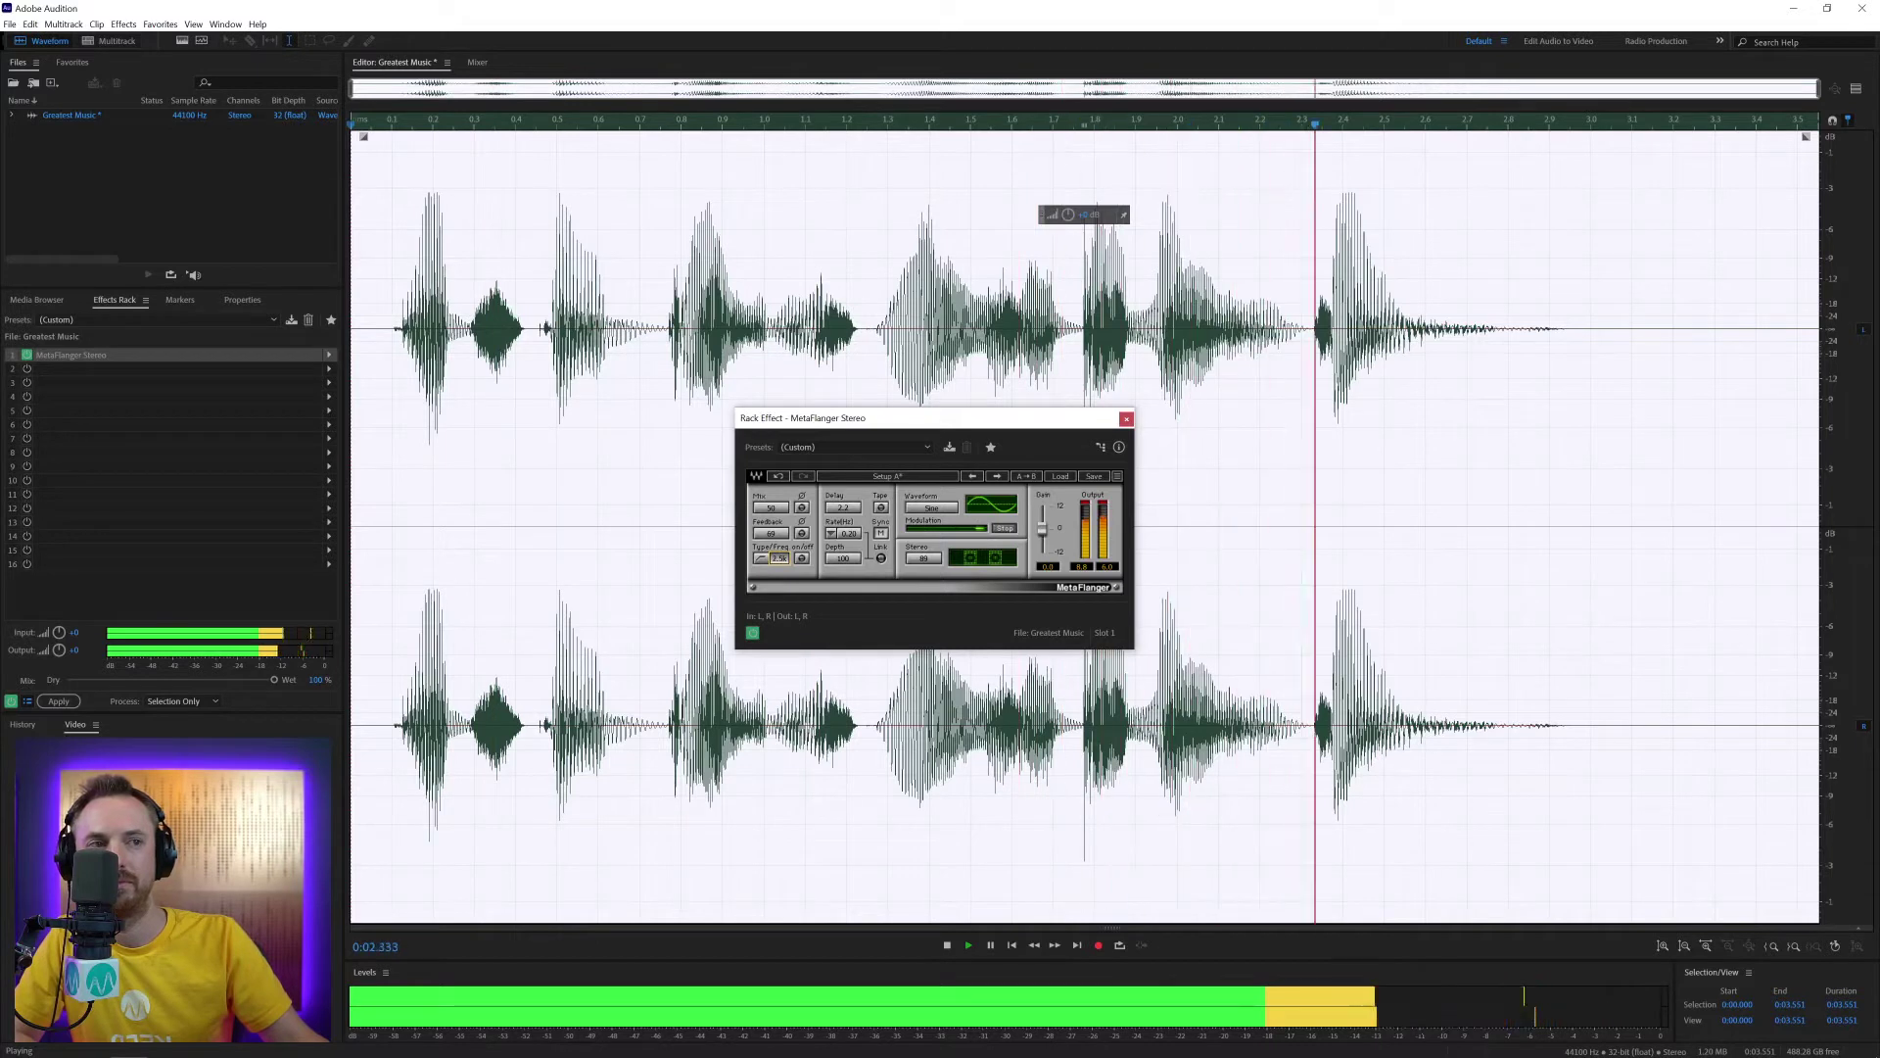
key("space")
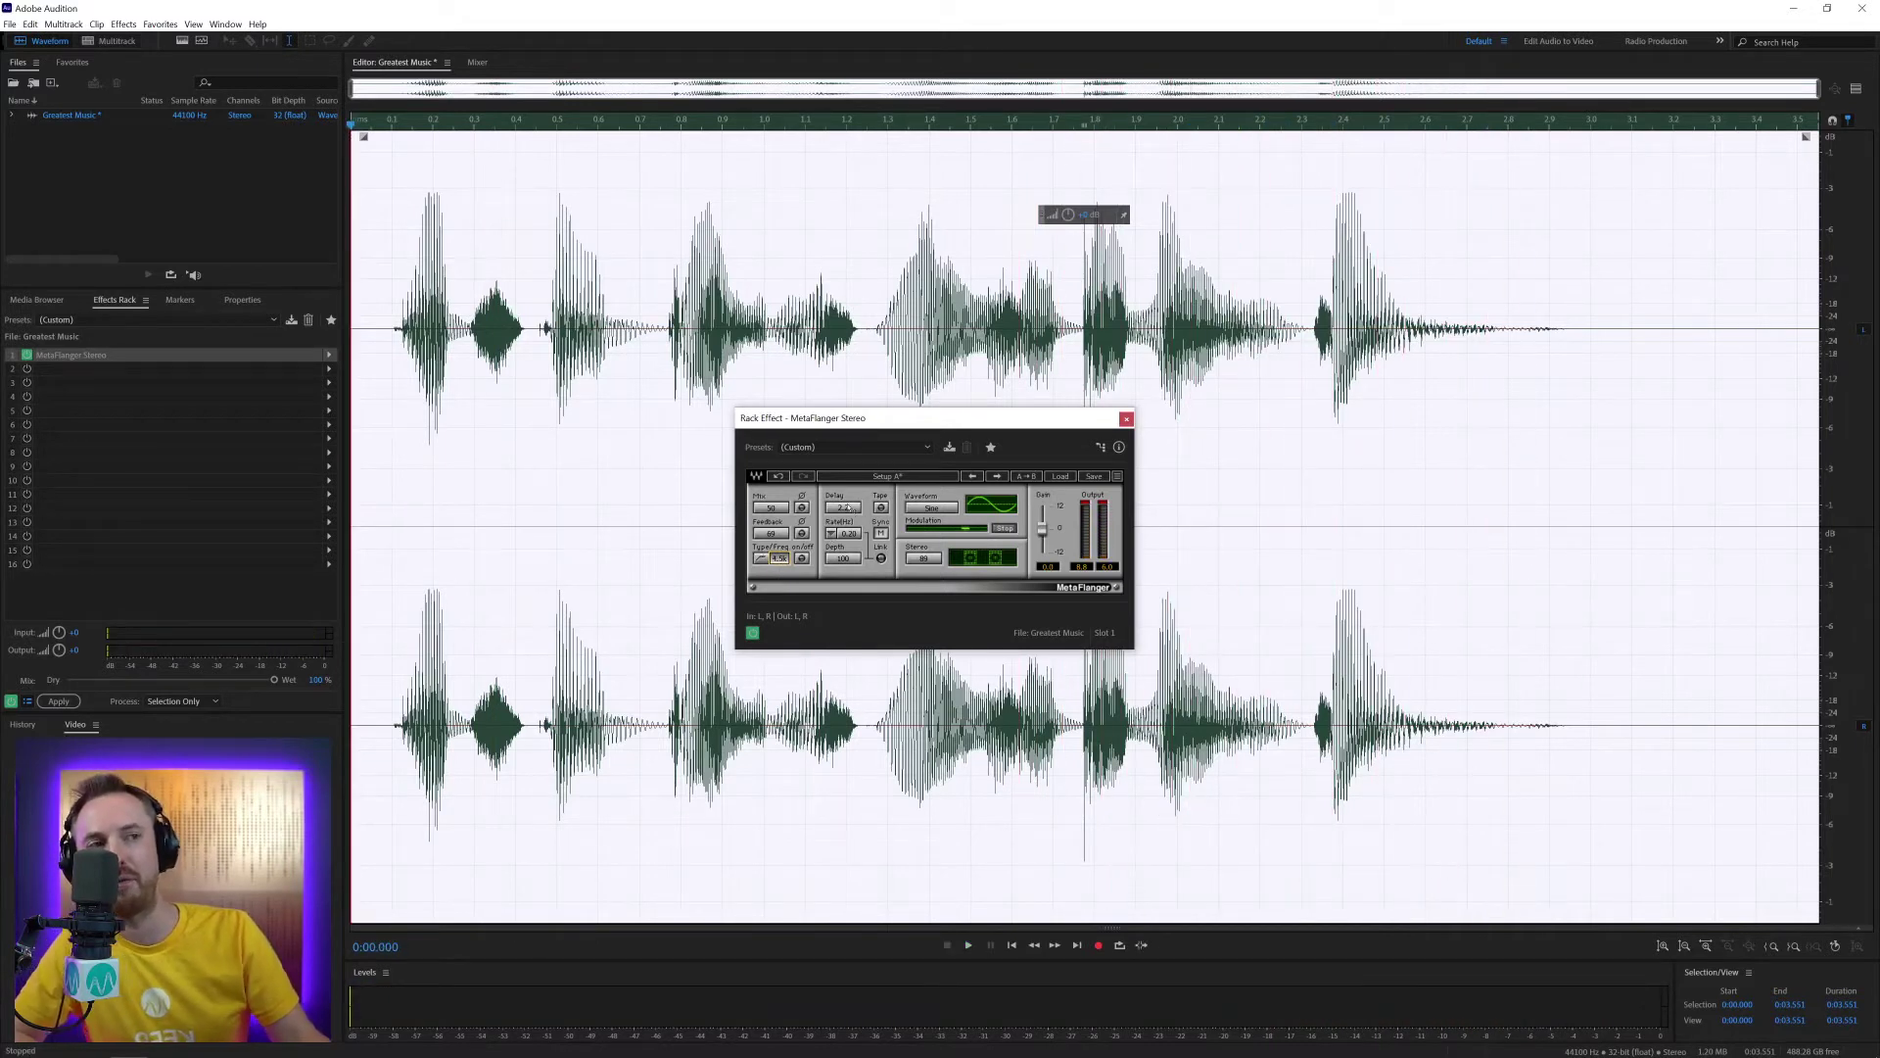
key("space")
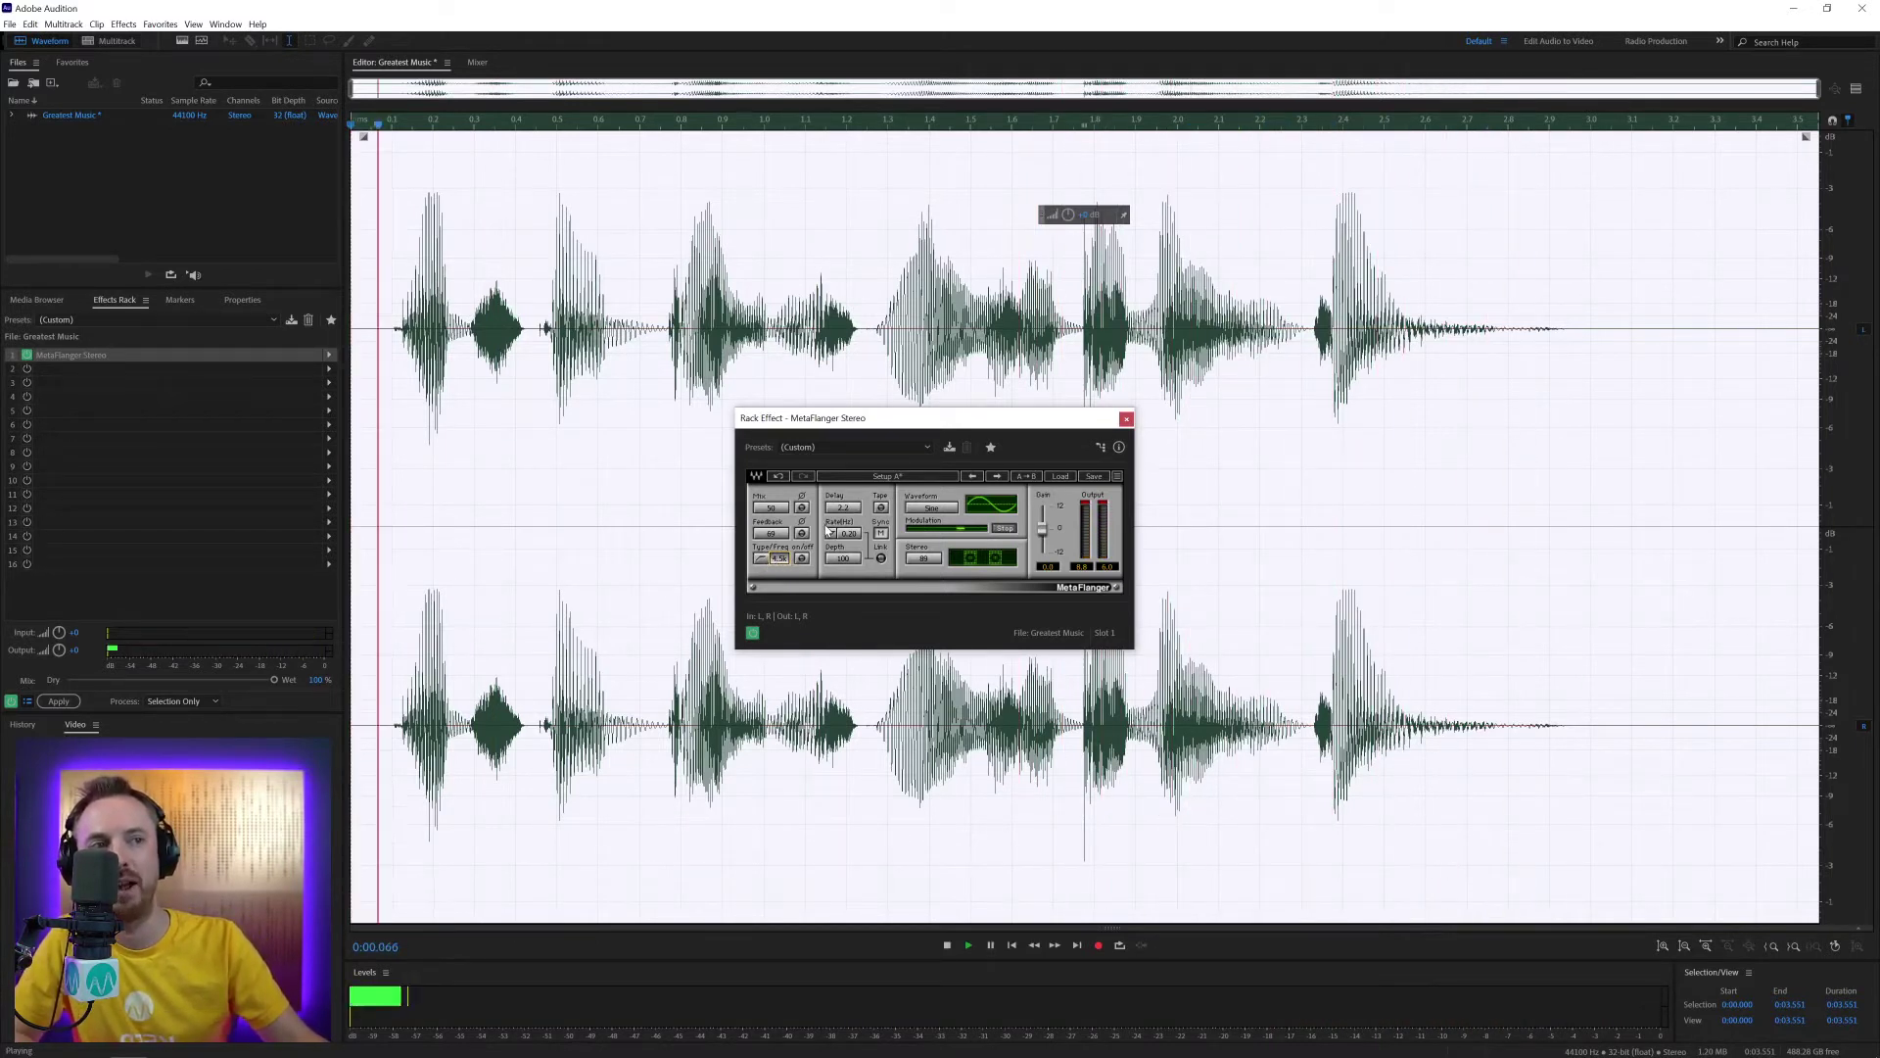
key("space")
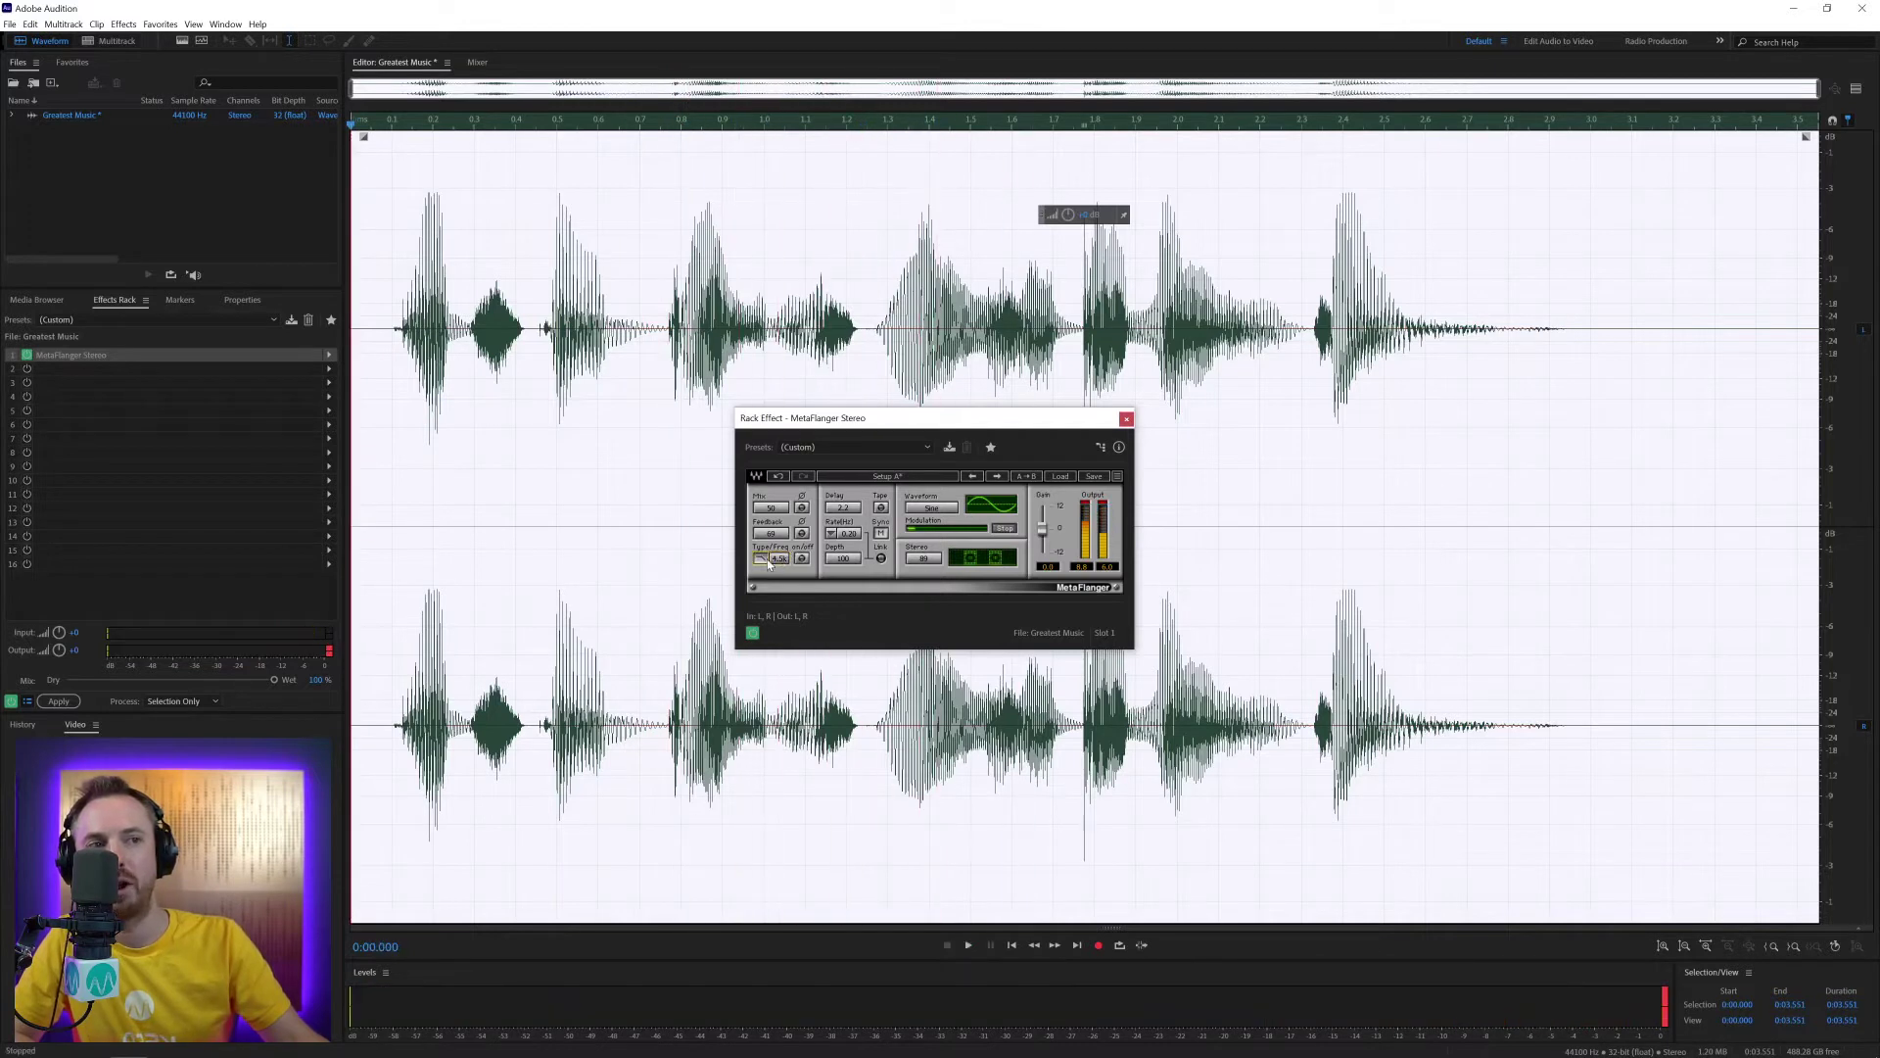
key("space")
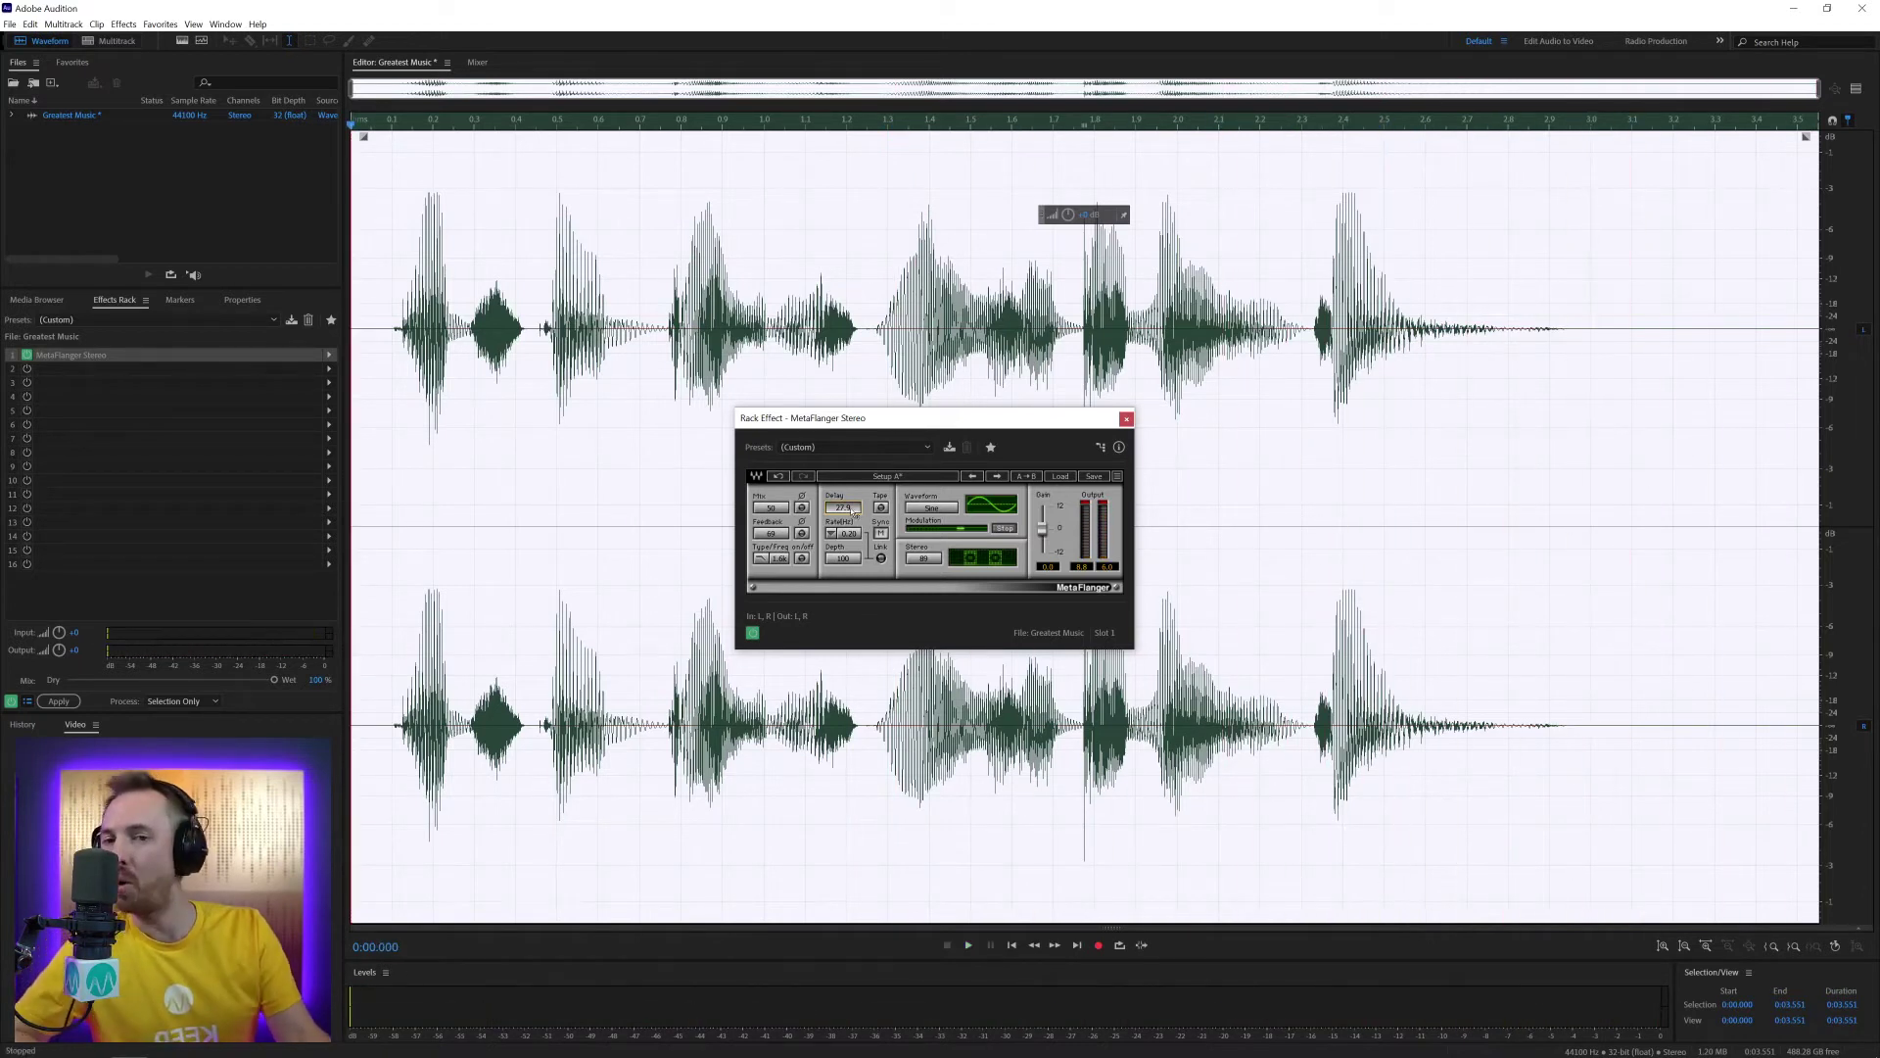
Try a longer Delay, then settle on 21.8 and preview it
left_click_drag(854, 512, 848, 508)
key("space")
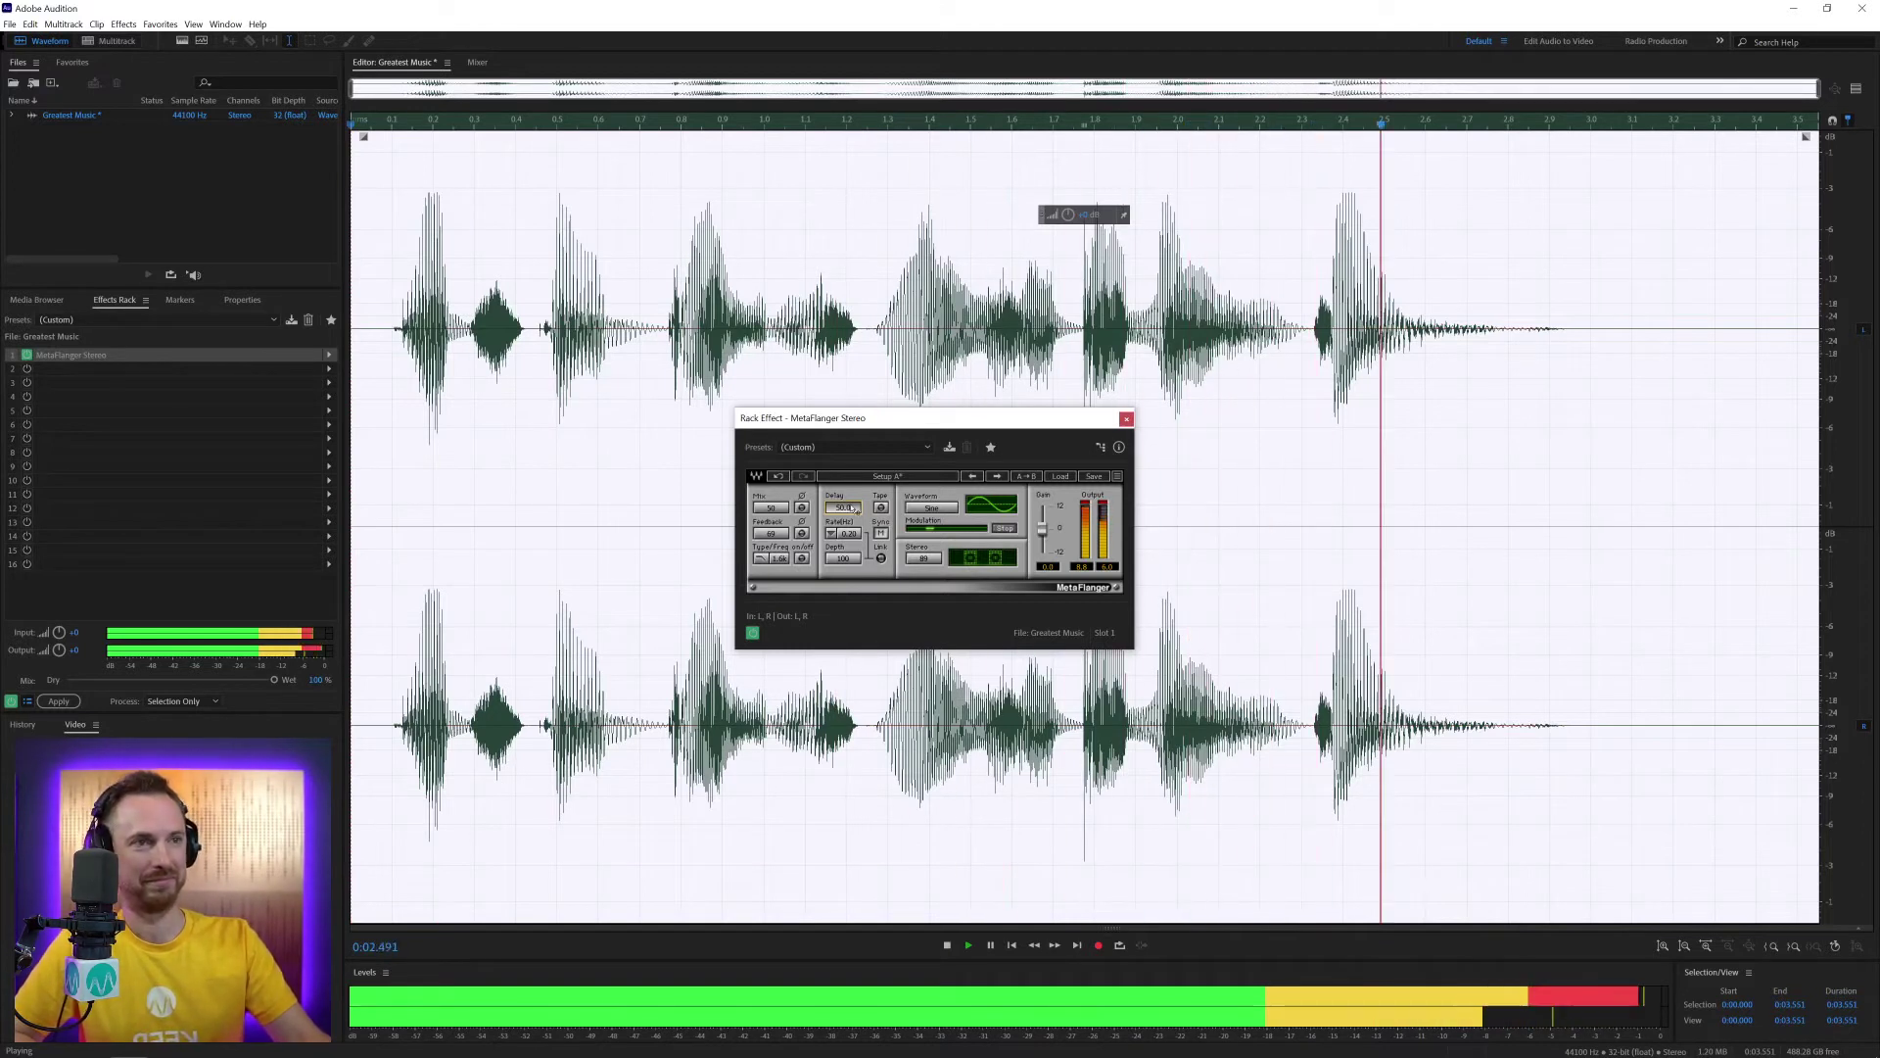
left_click_drag(854, 508, 854, 501)
key("space")
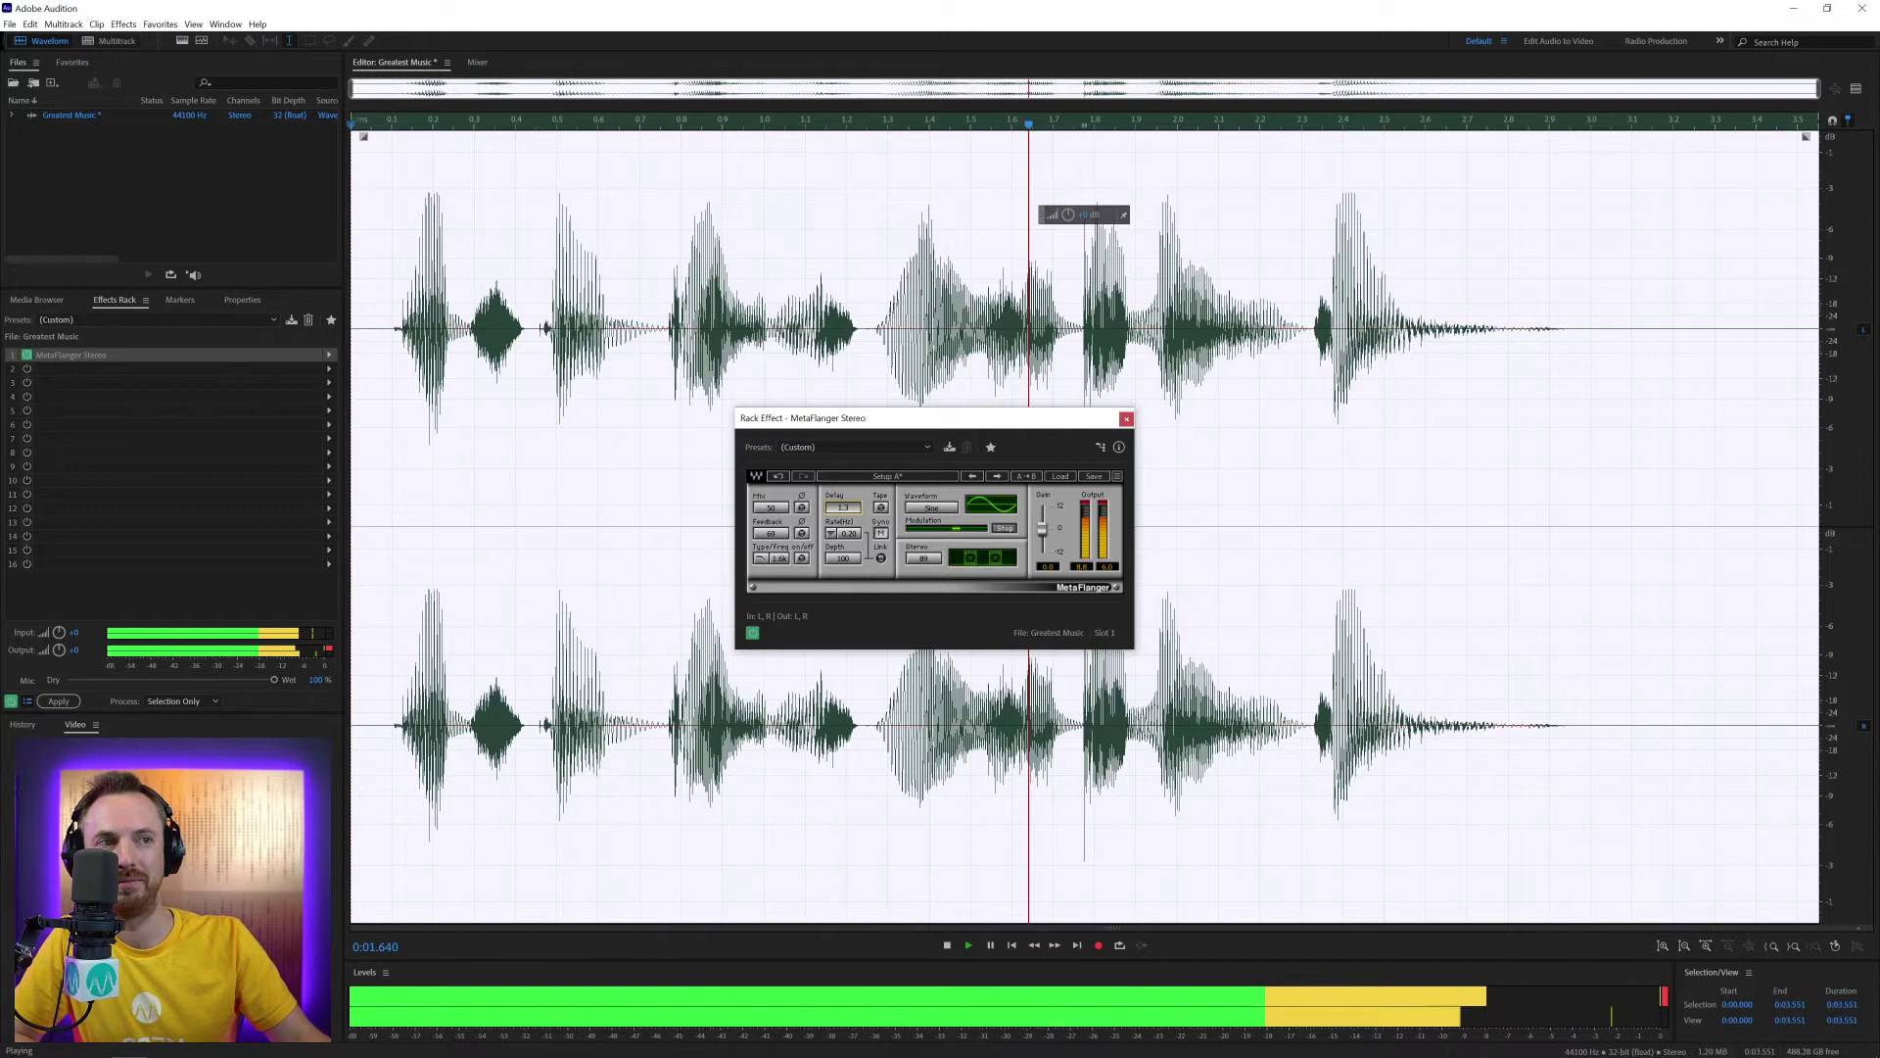
Set the Rate to 1.33 Hz, then 2.67 Hz, previewing each
left_click(838, 535)
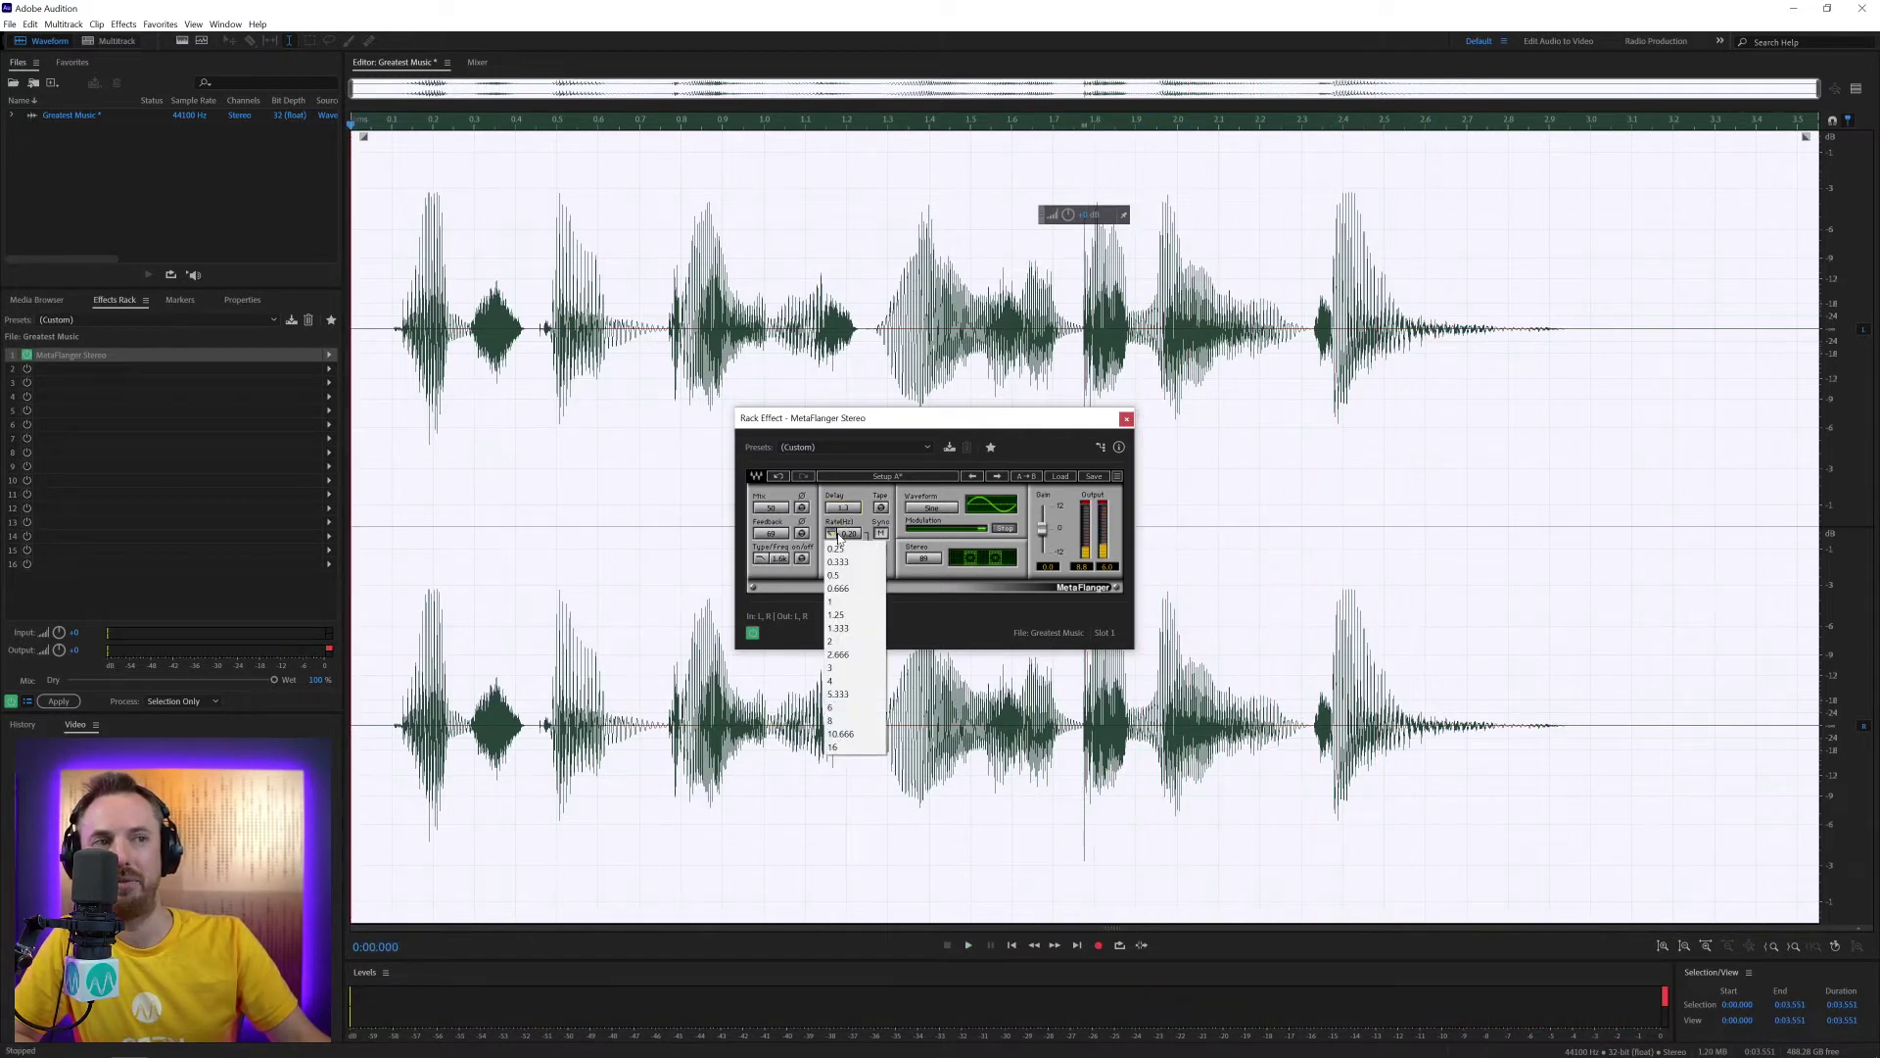
left_click(845, 629)
key("space")
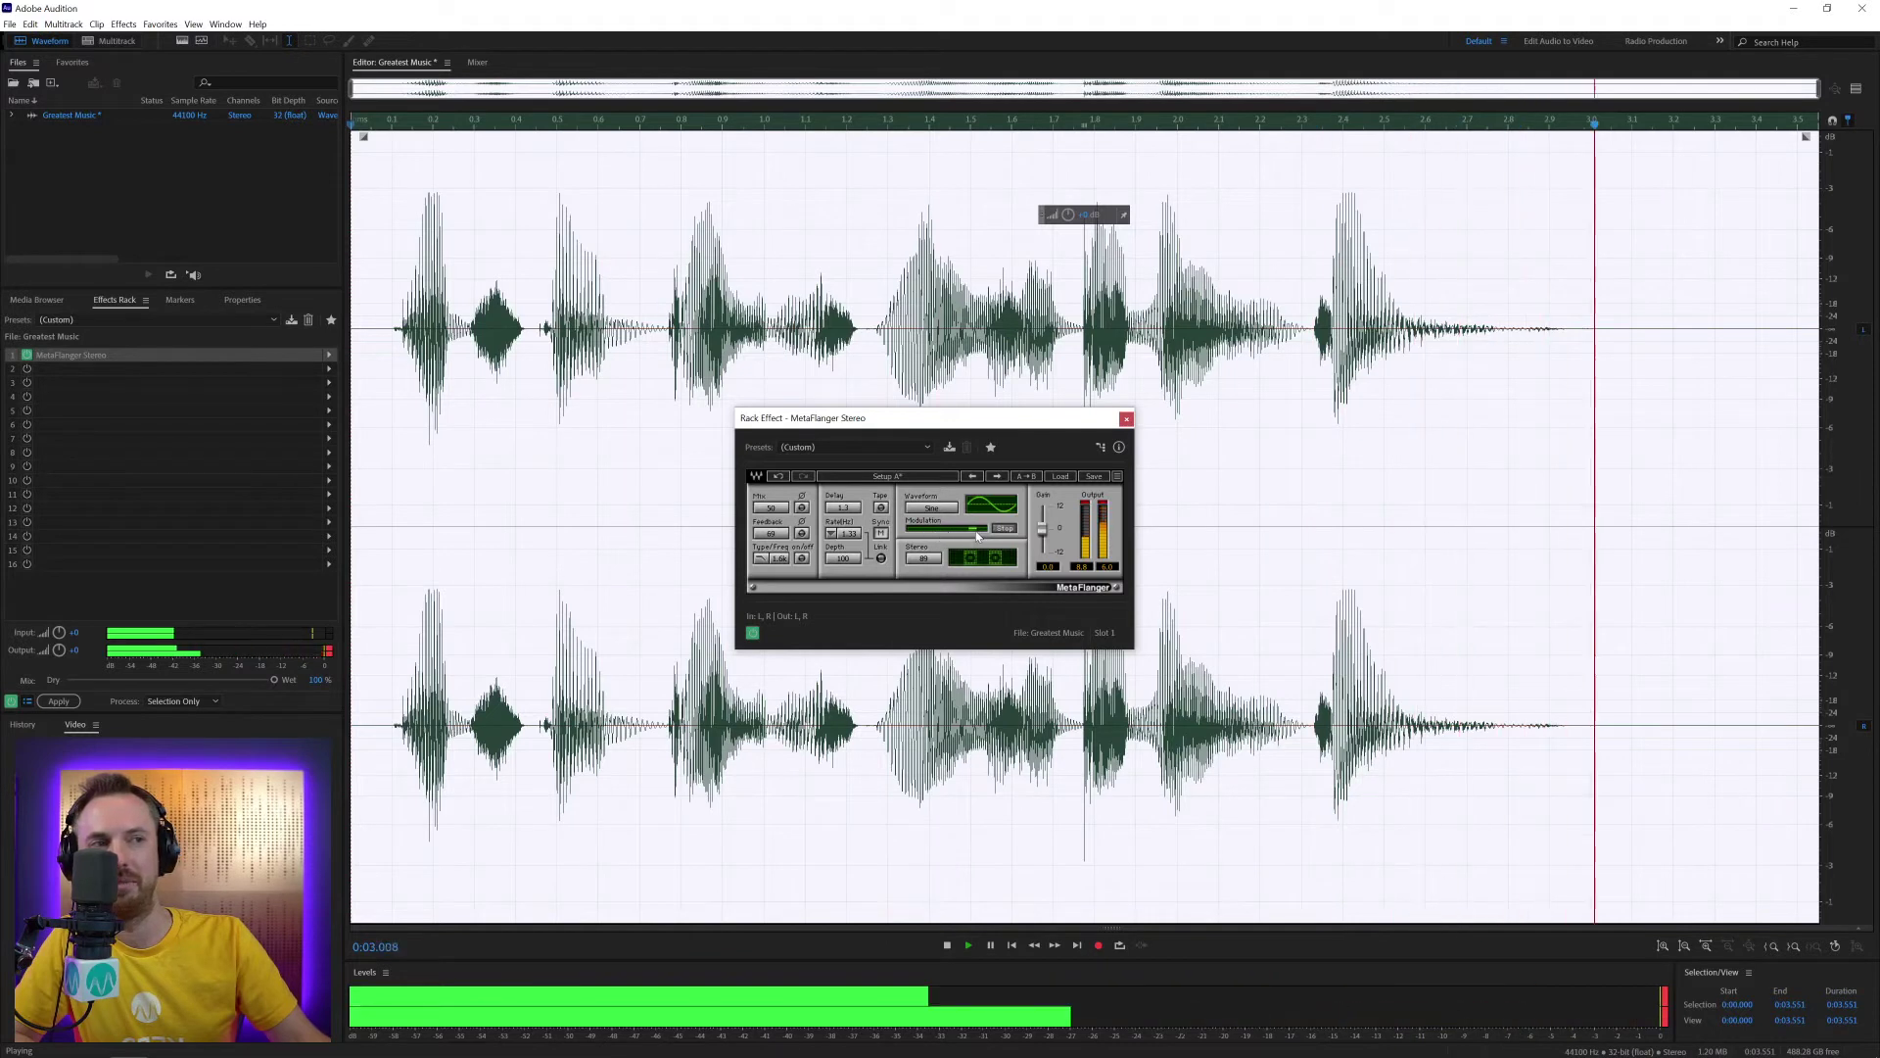
left_click(838, 534)
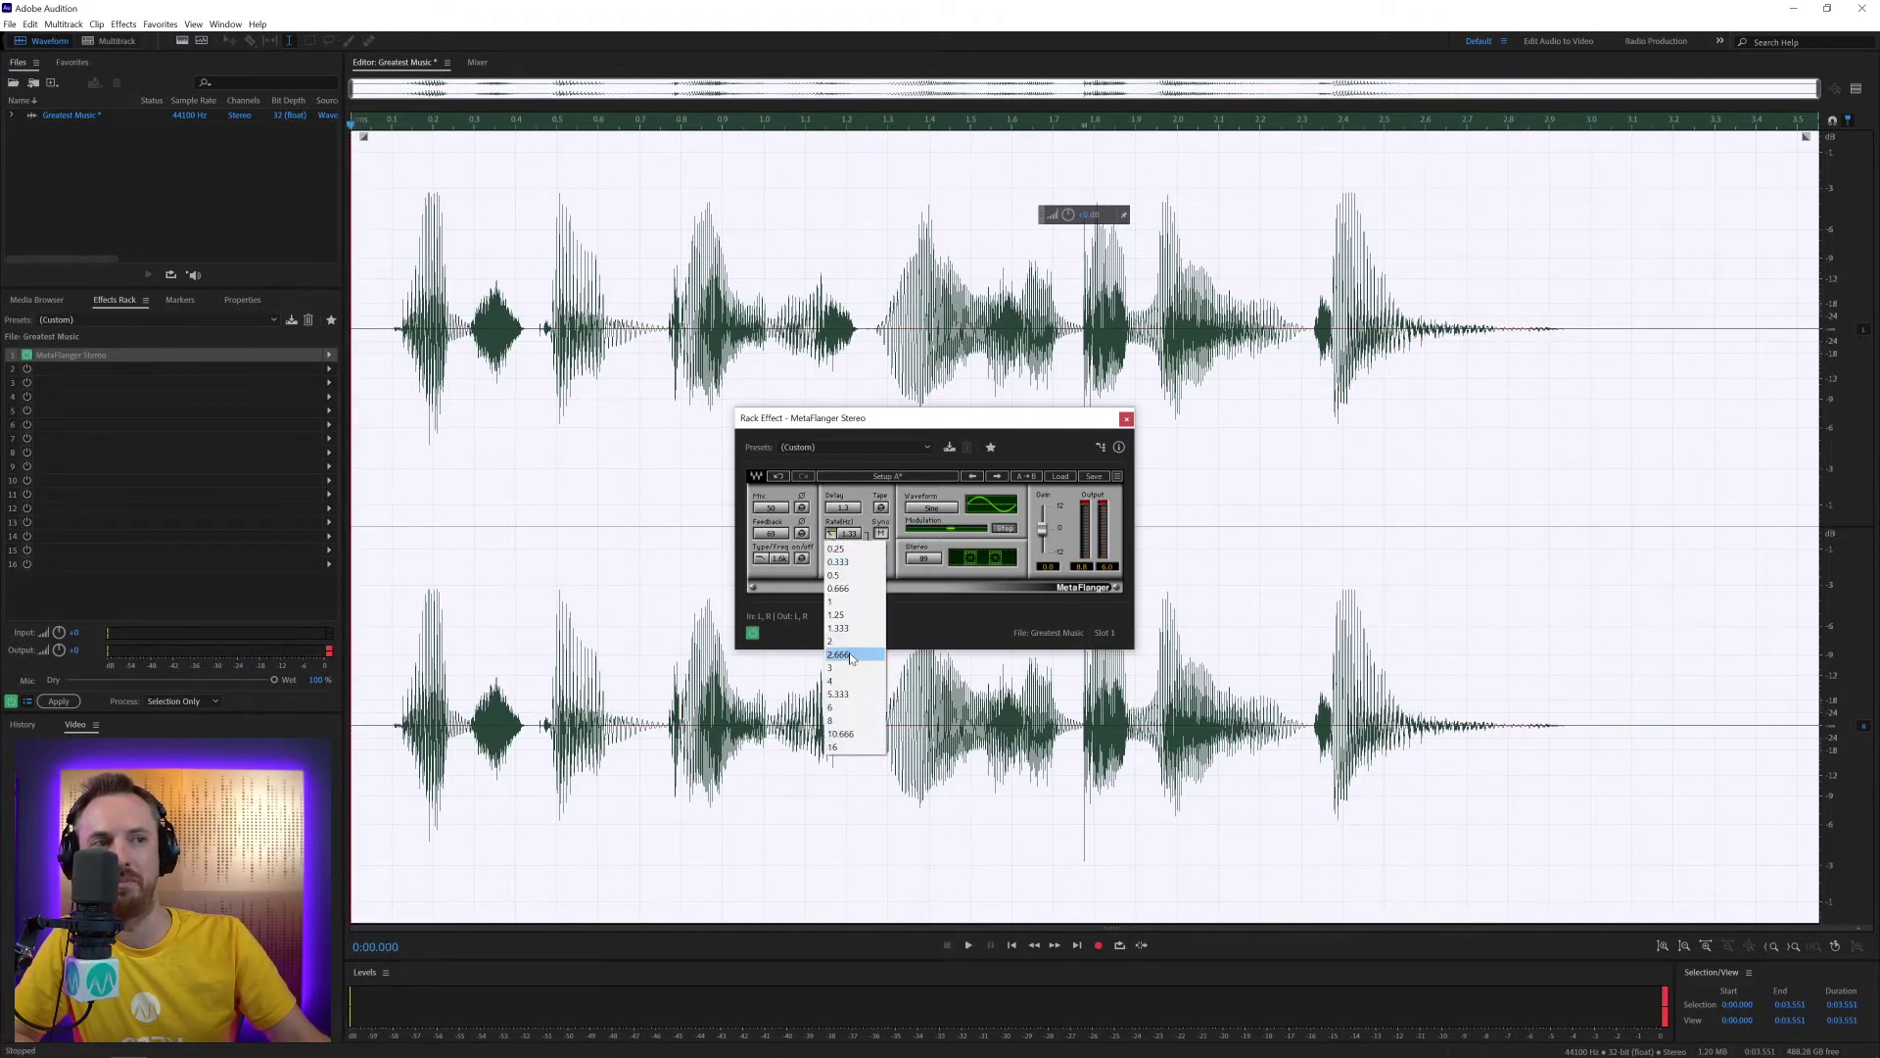
left_click(850, 657)
key("space")
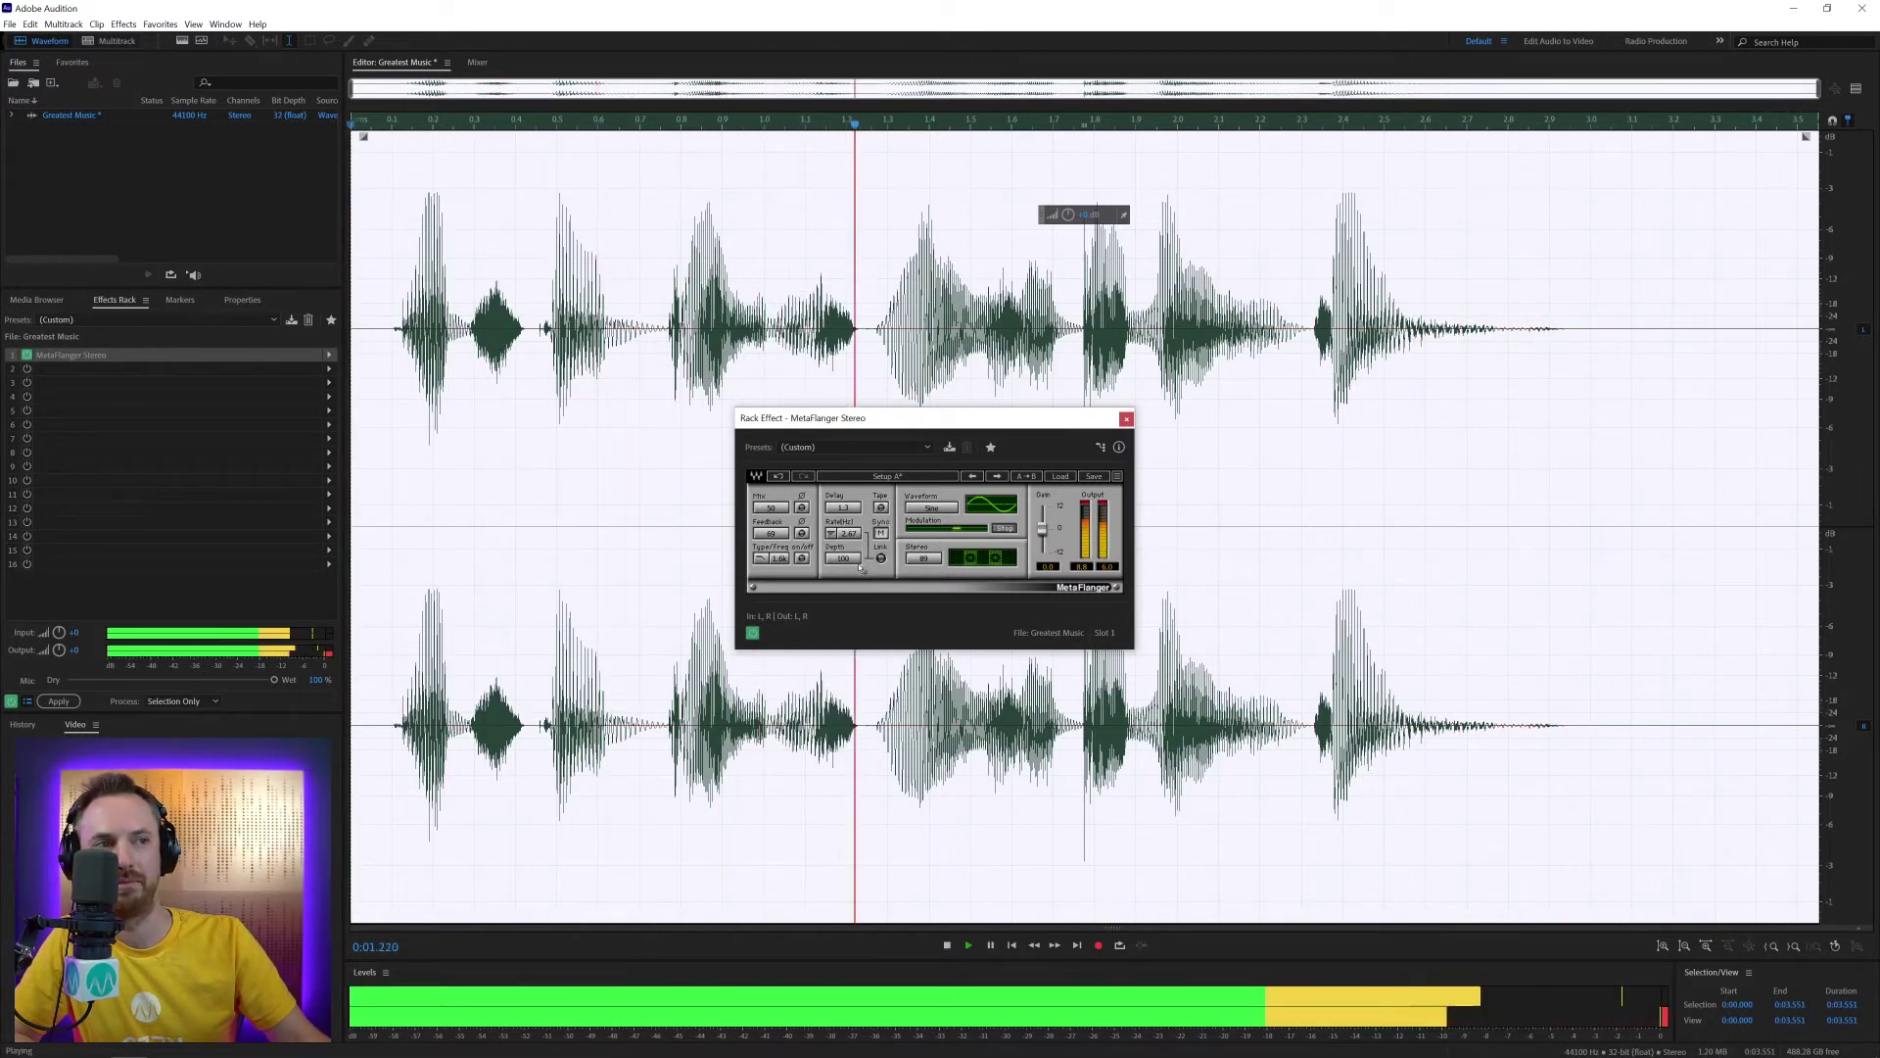
Set Depth to 53, preview it, then change it to 60
left_click(844, 558)
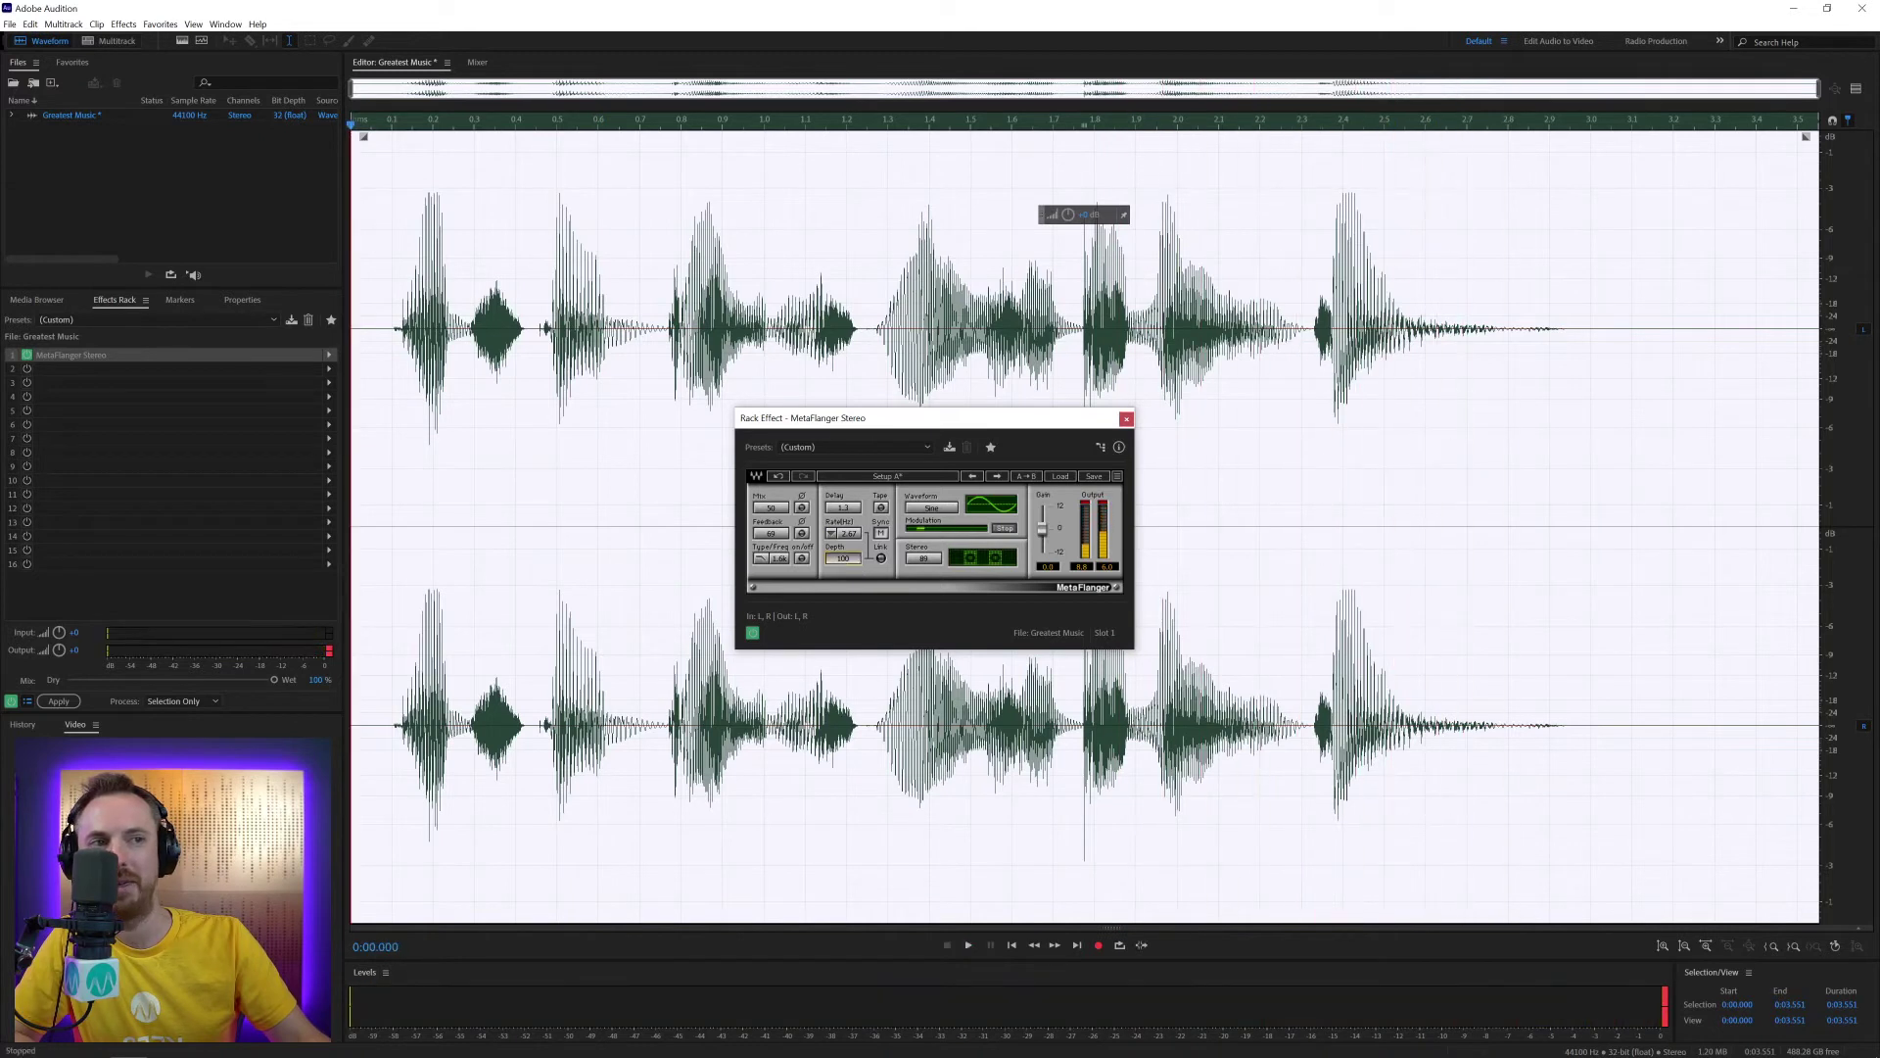
type("53")
key("Return")
key("space")
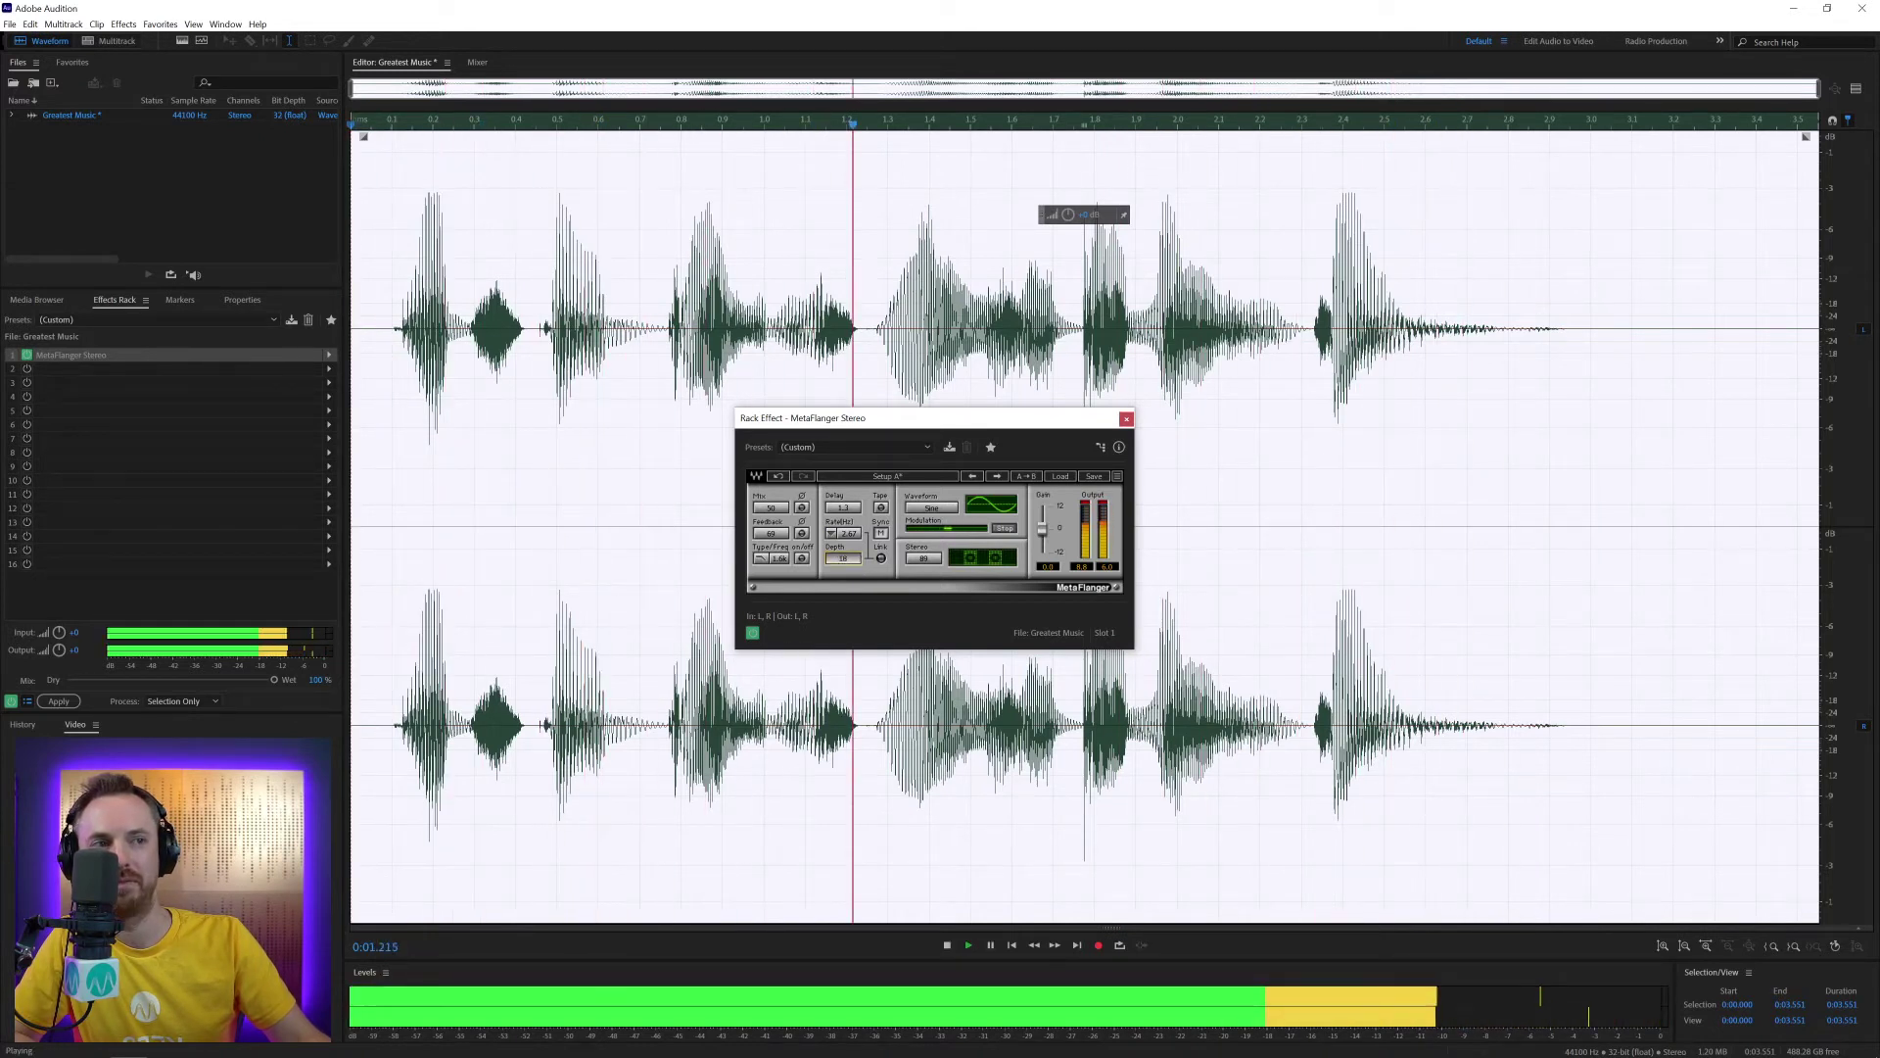
key("space")
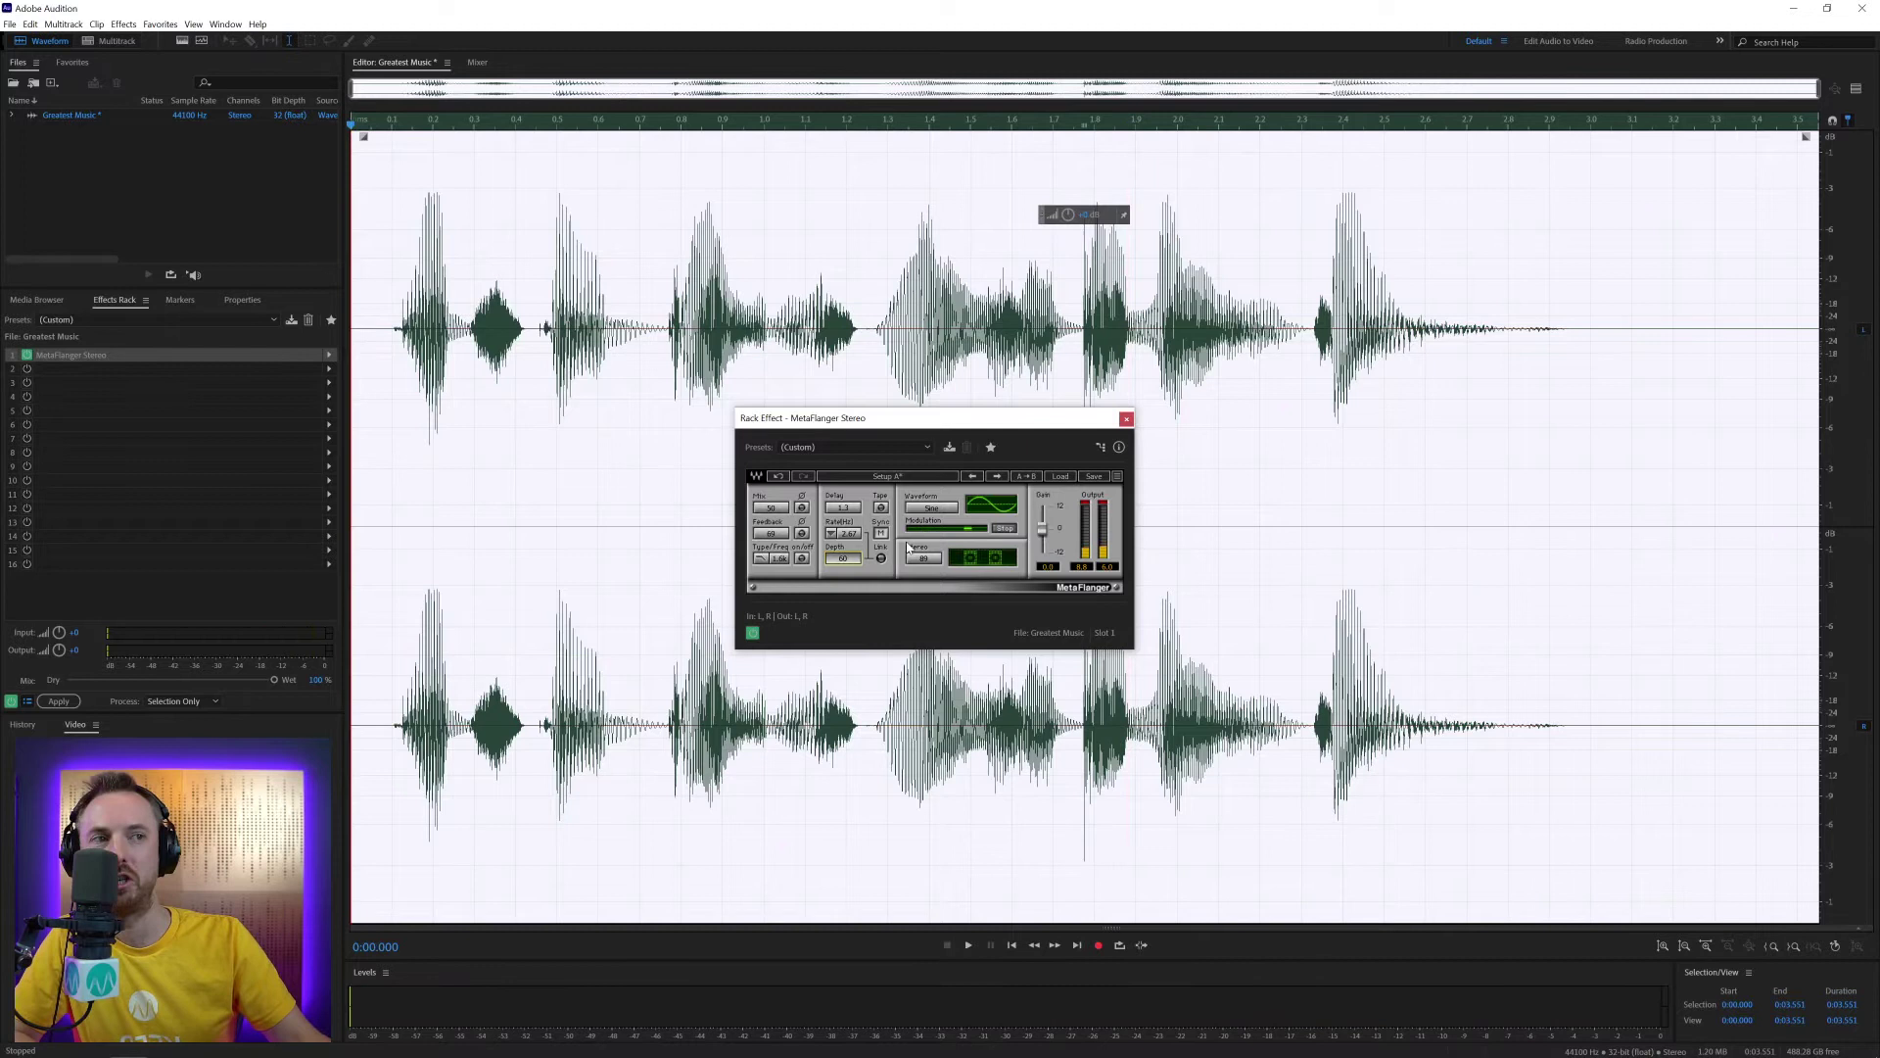
type("60")
key("Return")
Preview a Triangle modulation waveform, then switch back to Sine
left_click(938, 508)
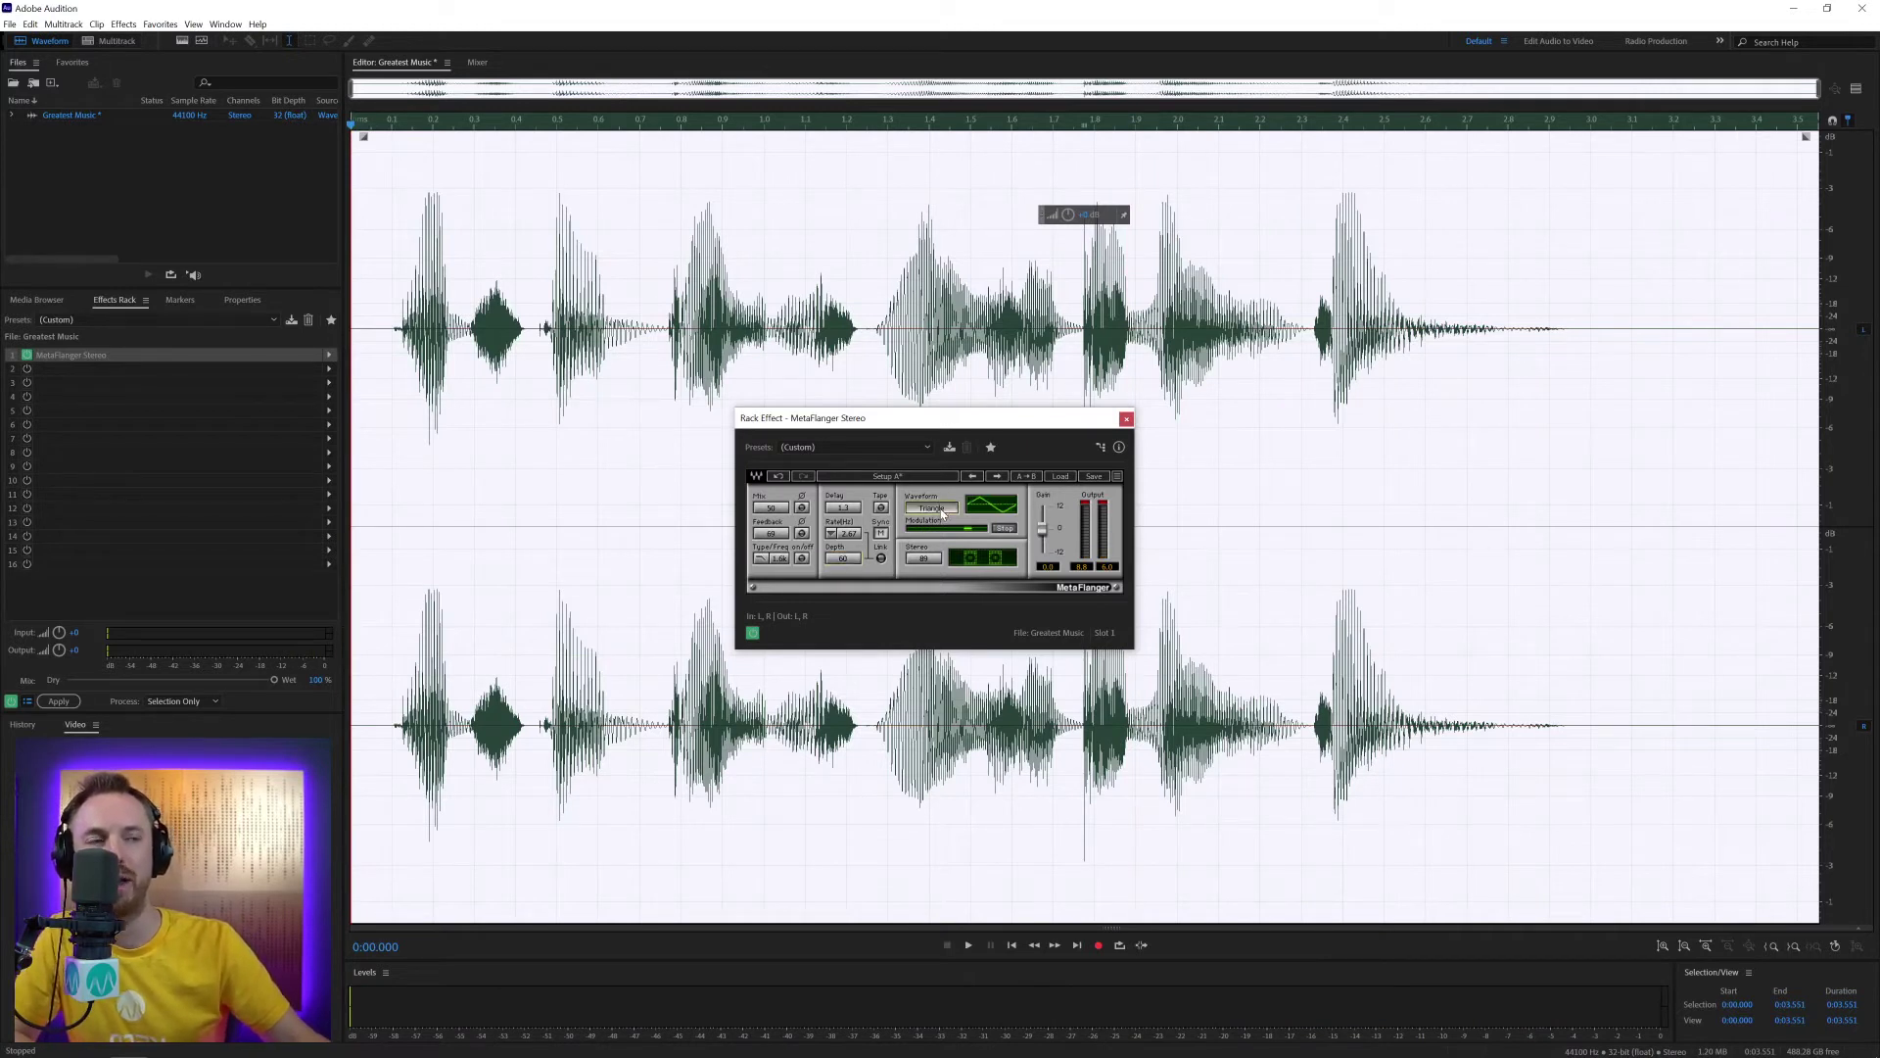
key("space")
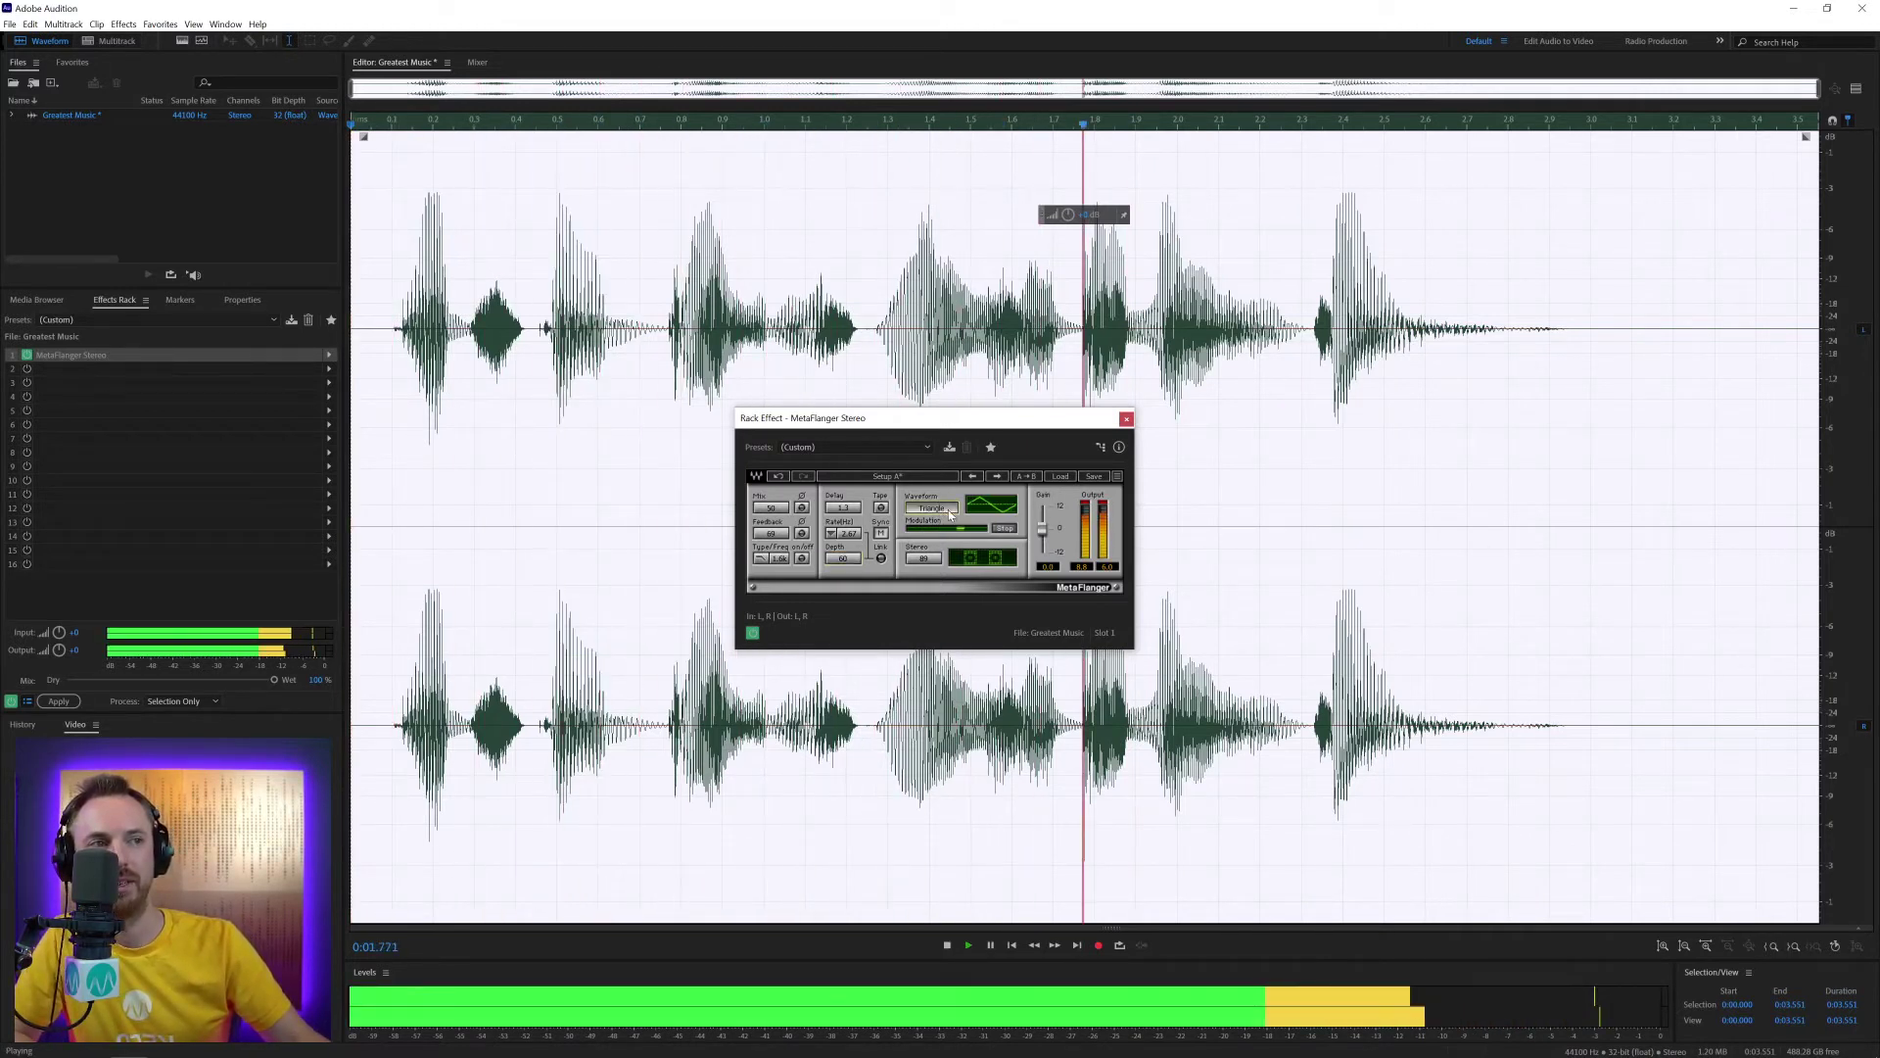
key("space")
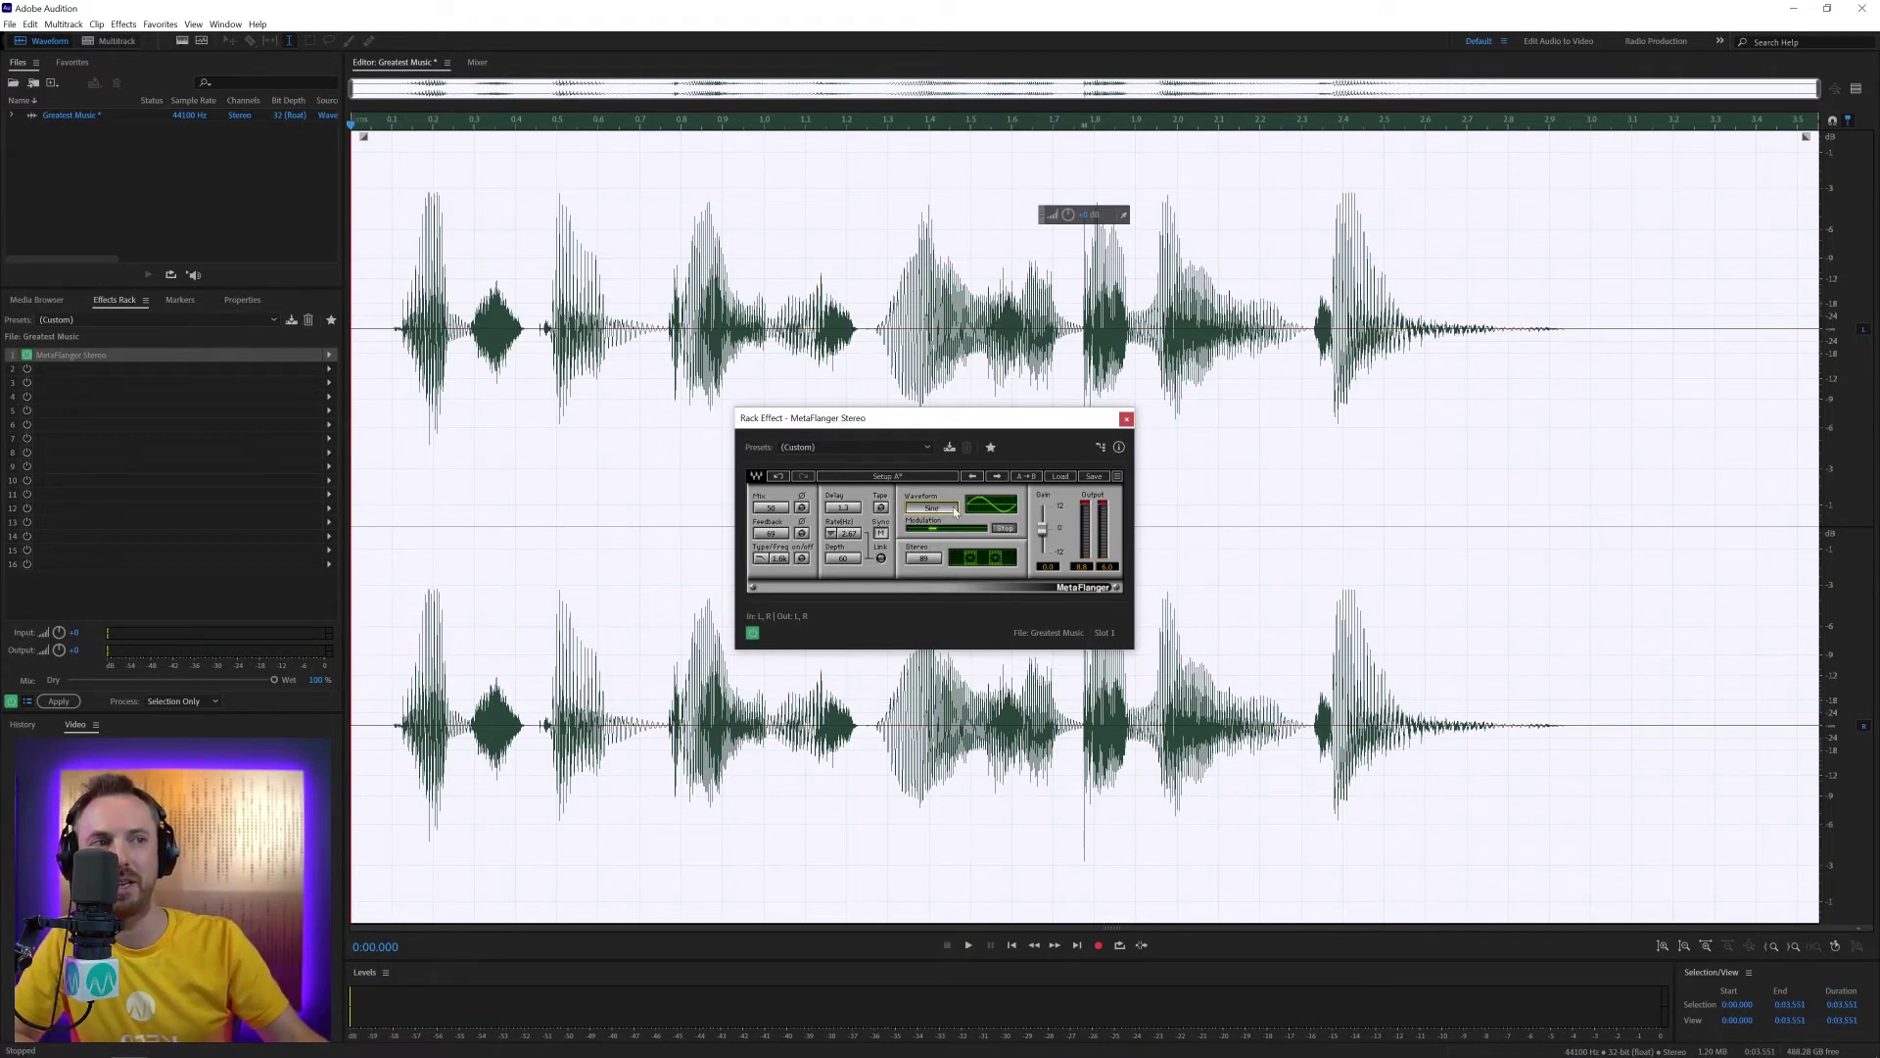
left_click(950, 508)
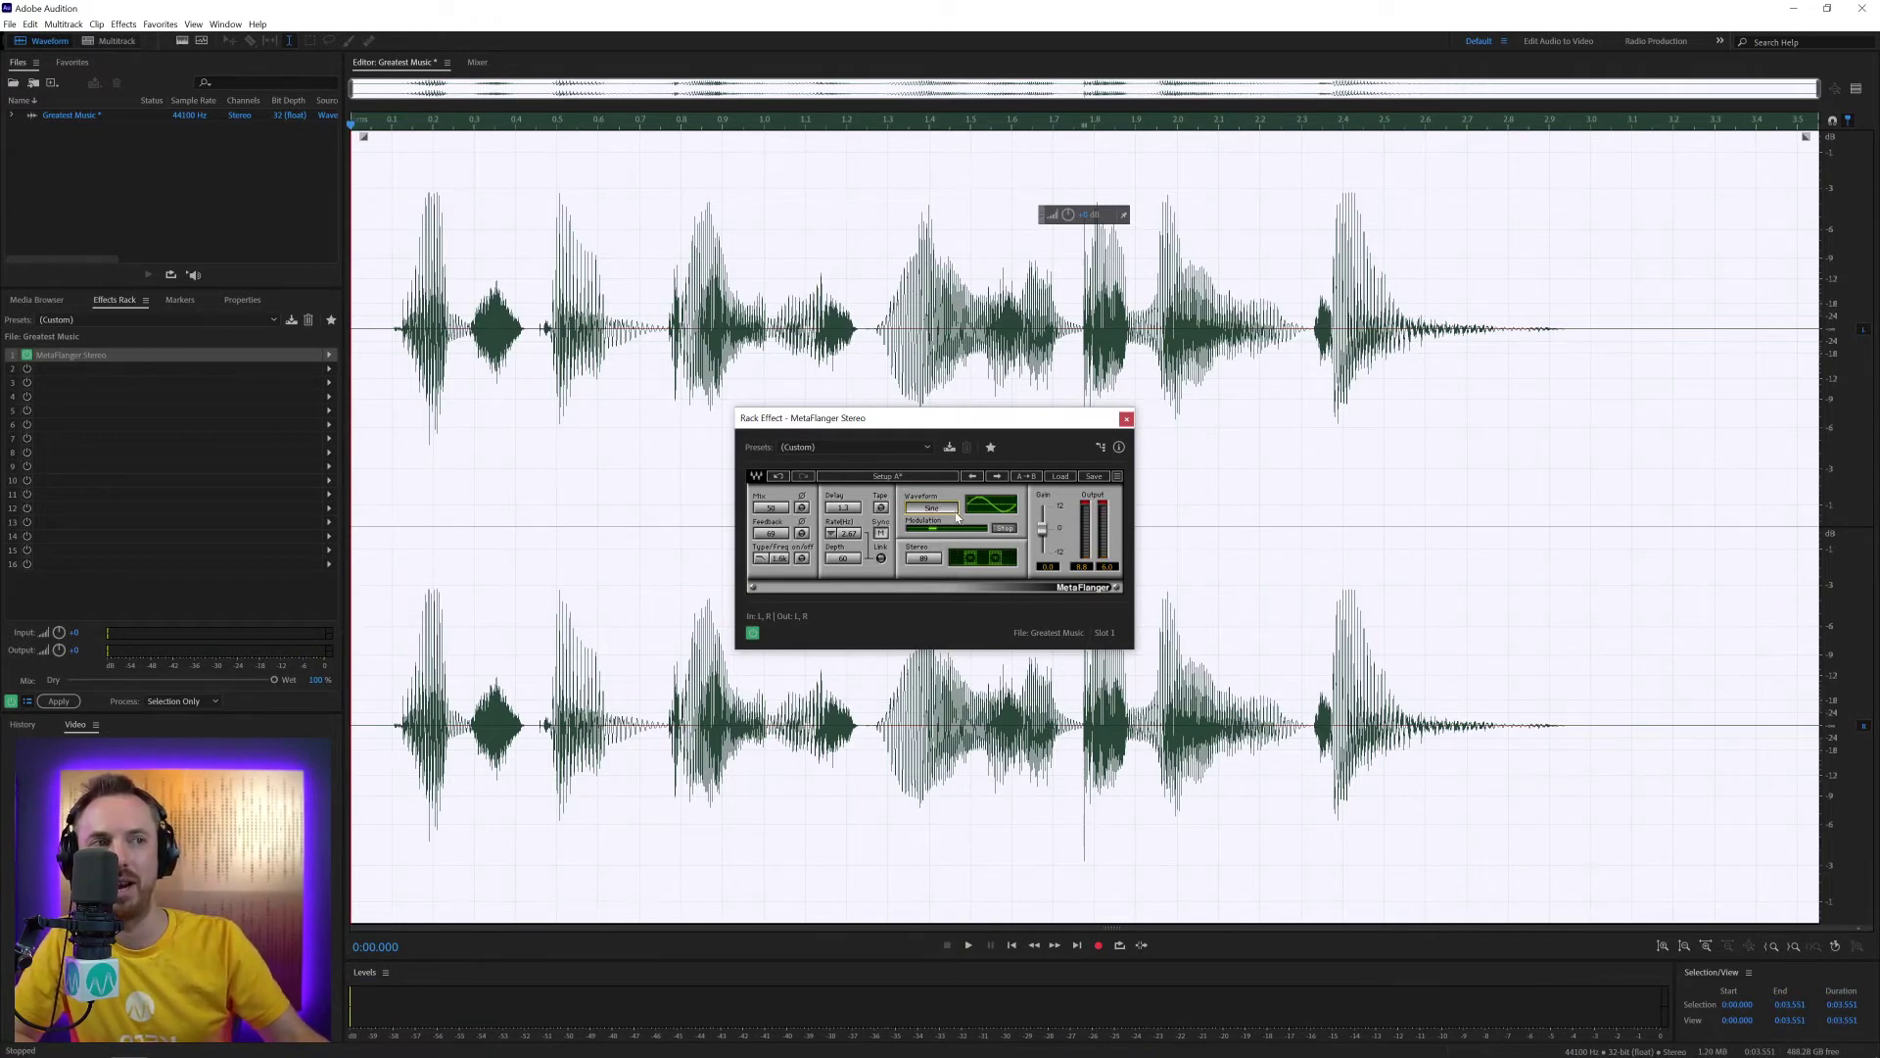
left_click(1117, 477)
left_click(1141, 567)
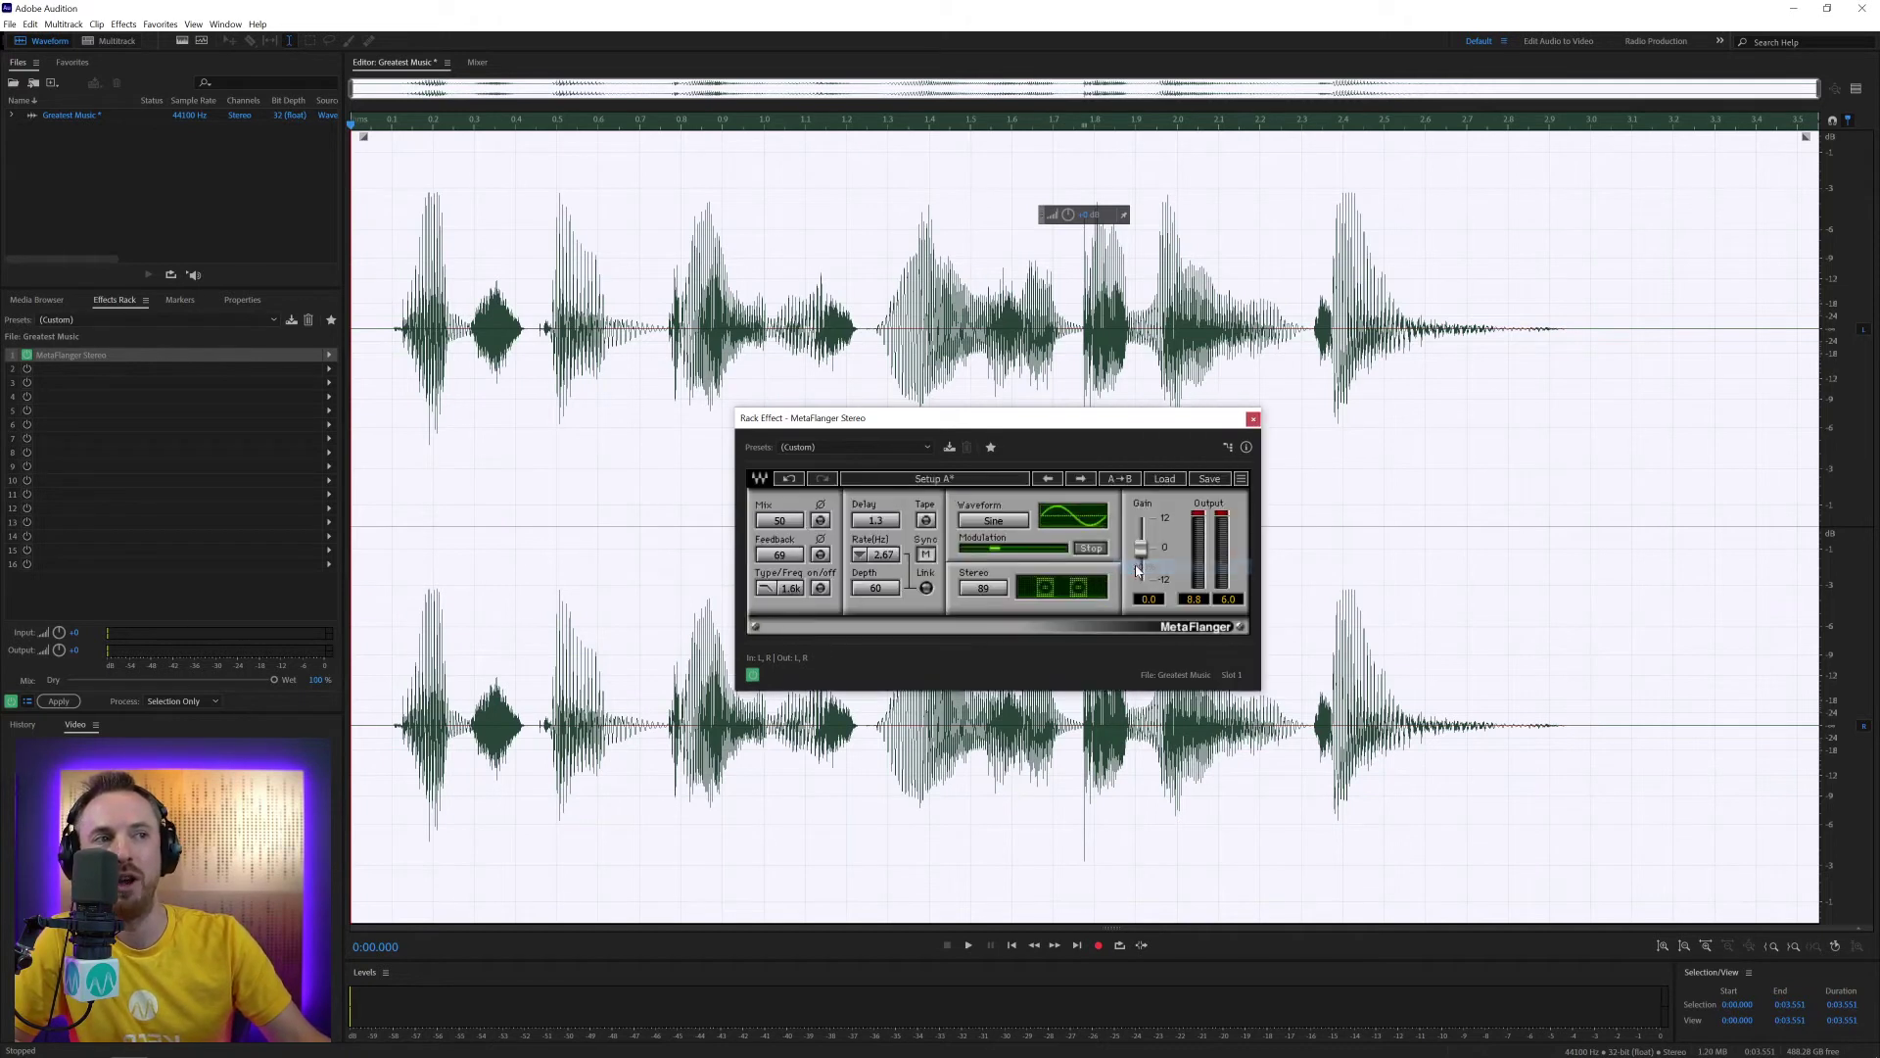
left_click(1240, 479)
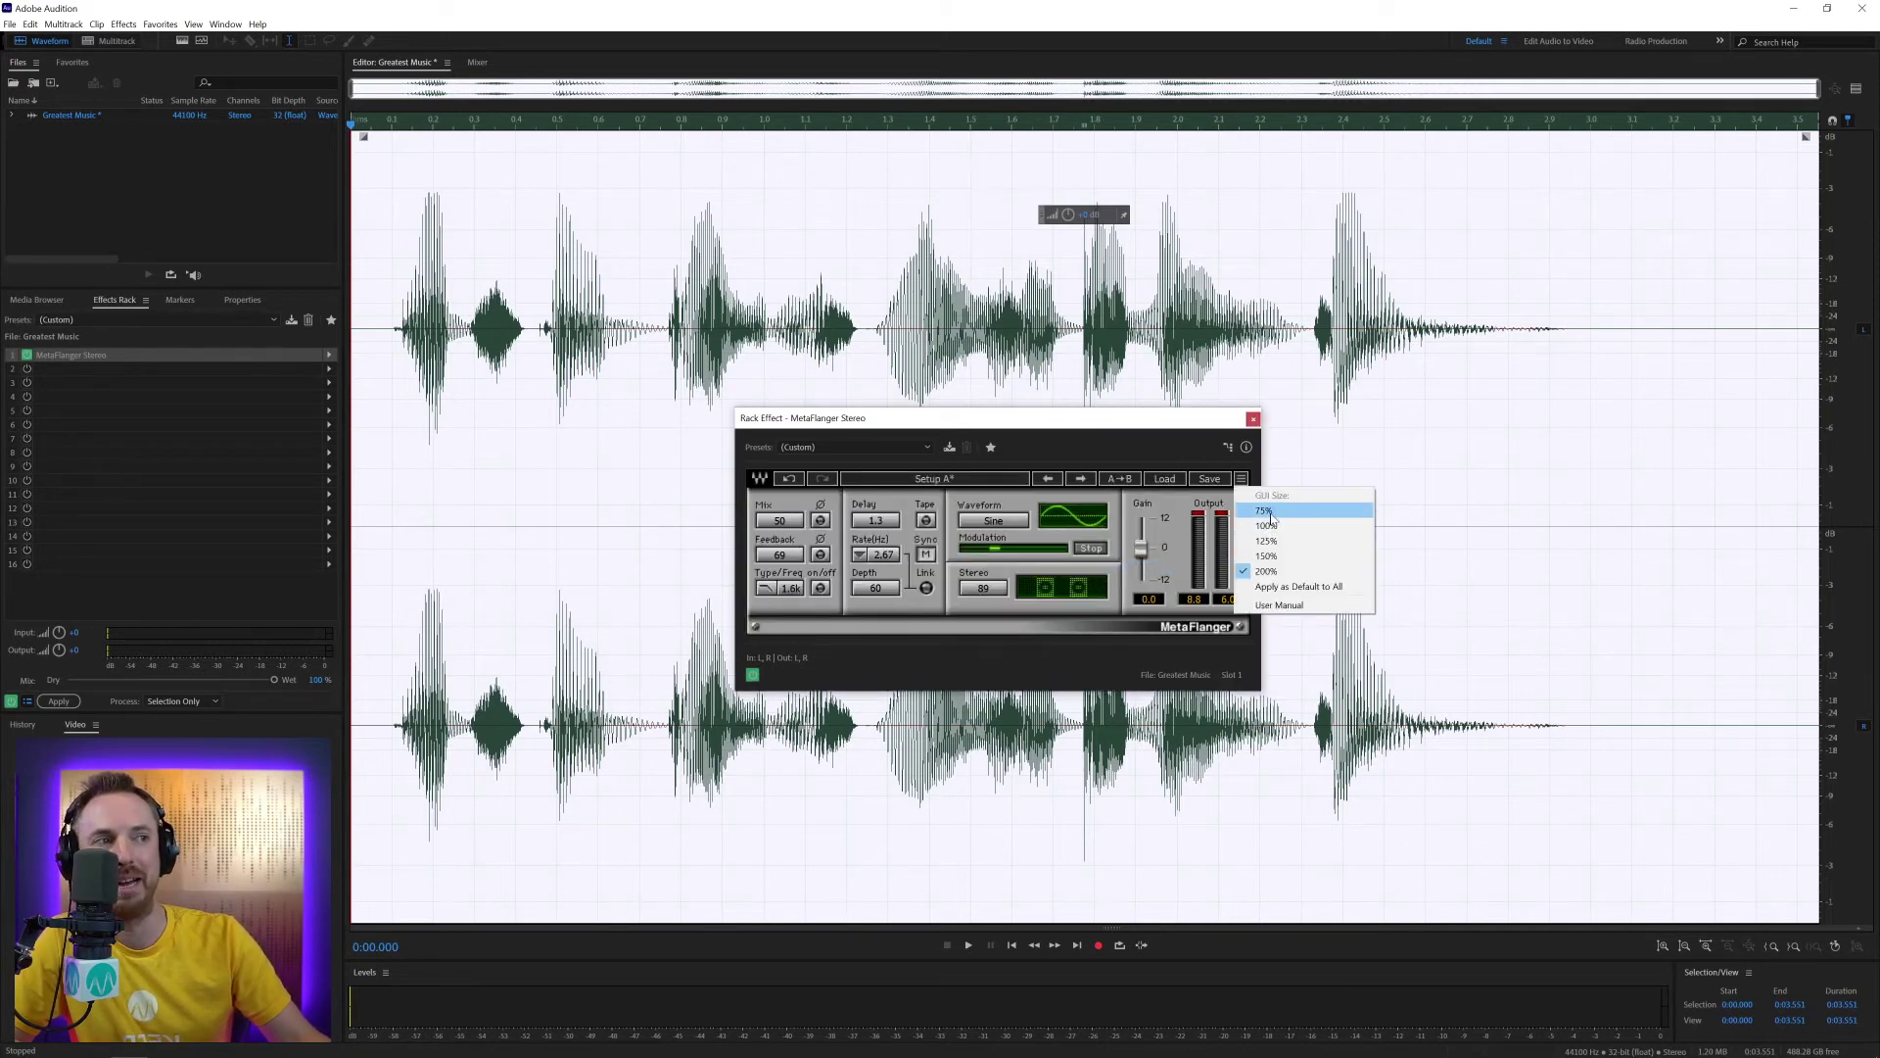
left_click(1255, 506)
left_click(935, 476)
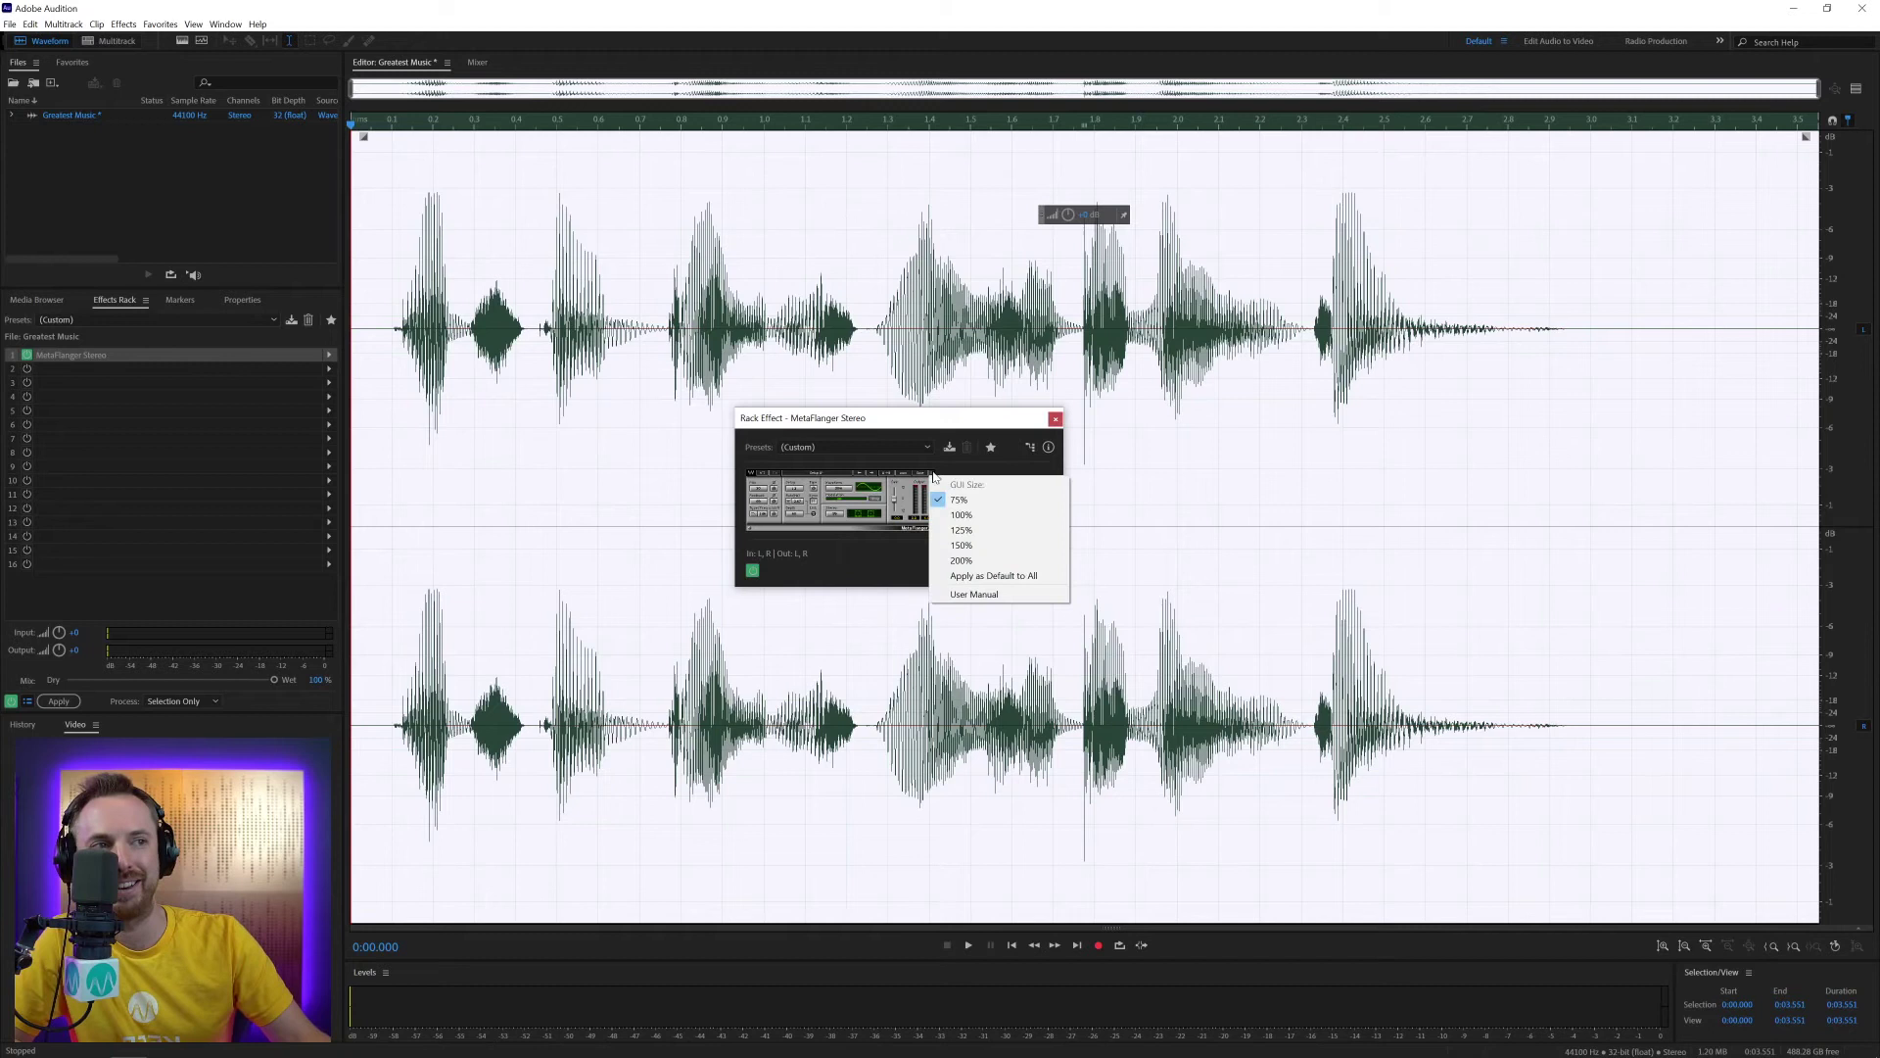
left_click(960, 547)
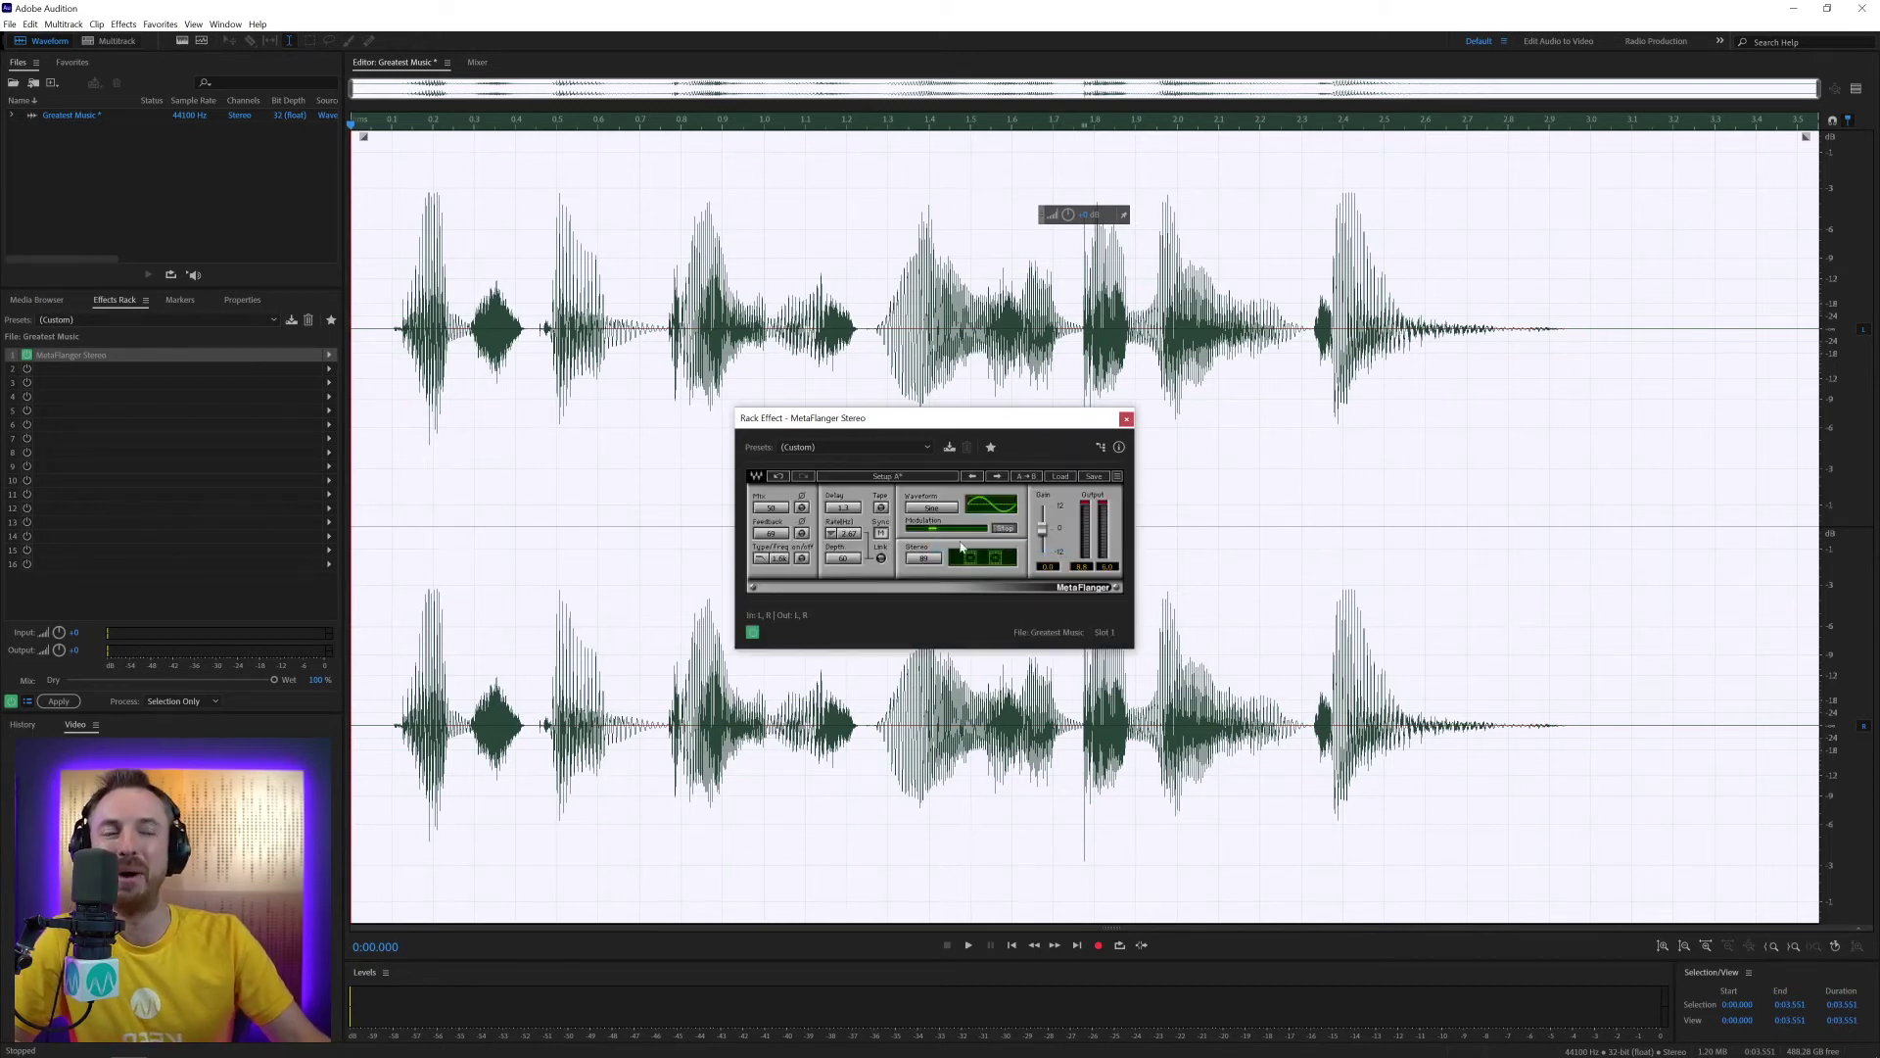